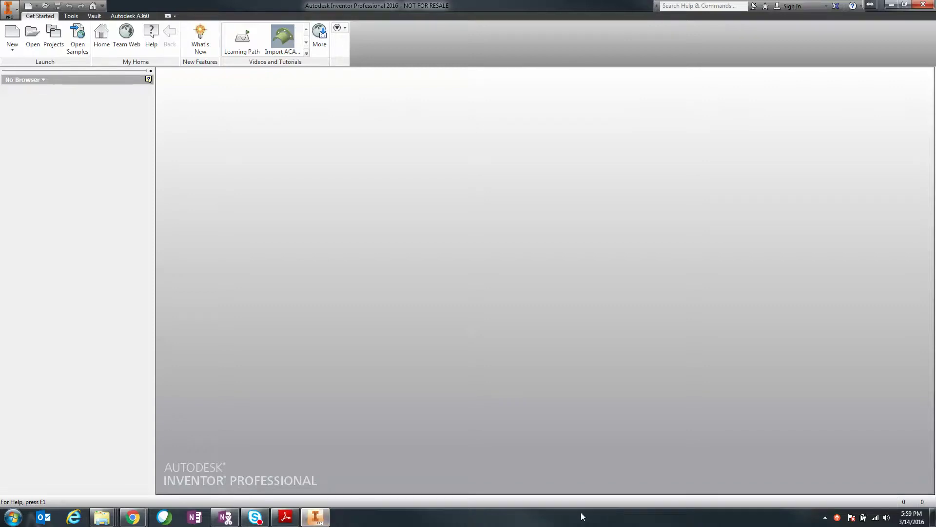
- Switch to Chrome and examine the Inventor 2016 help tables of supported import formats and associative updates
{"action": "mouse_move", "coordinate": [132, 517]}
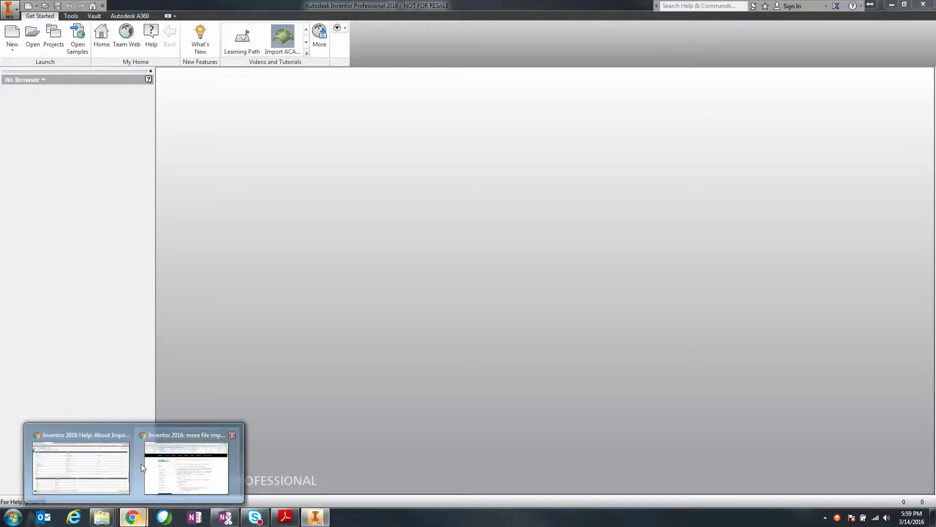
{"action": "left_click", "coordinate": [78, 466]}
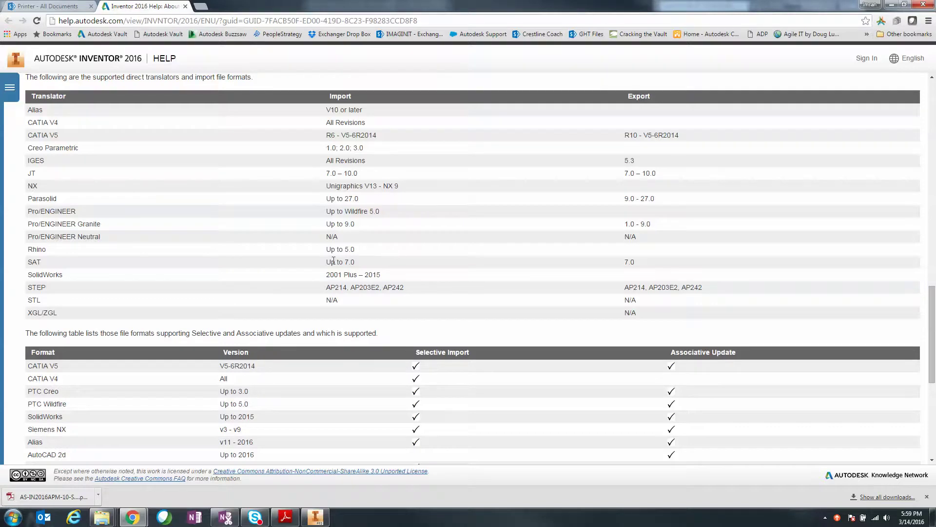
{"action": "scroll", "coordinate": [337, 269], "scroll_direction": "down", "scroll_amount": 3}
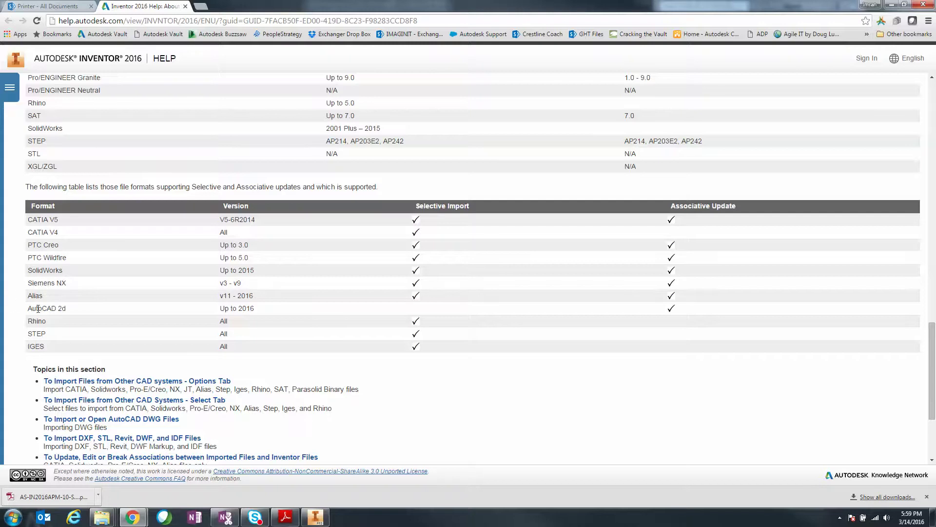
{"action": "scroll", "coordinate": [78, 296], "scroll_direction": "up", "scroll_amount": 4}
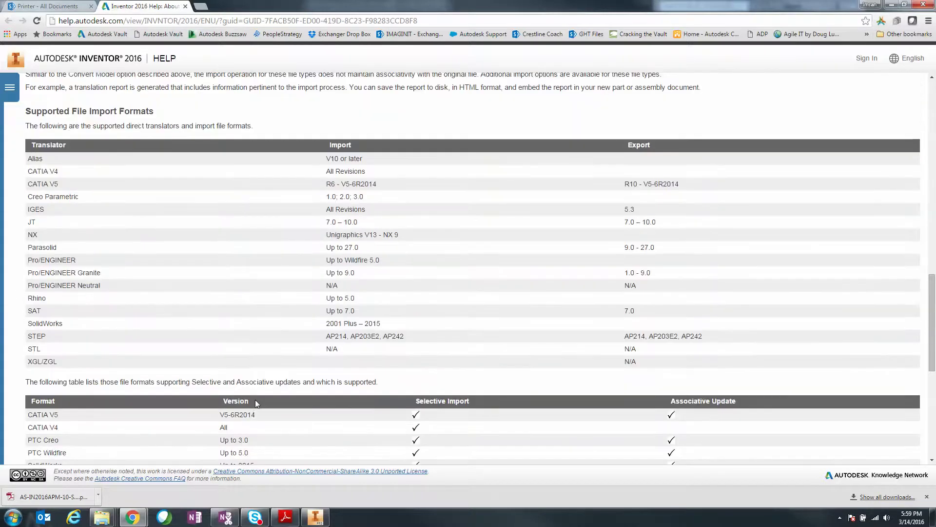
- Switch back to Inventor and create a new assembly from the Standard.iam template
{"action": "key", "text": "alt+Tab"}
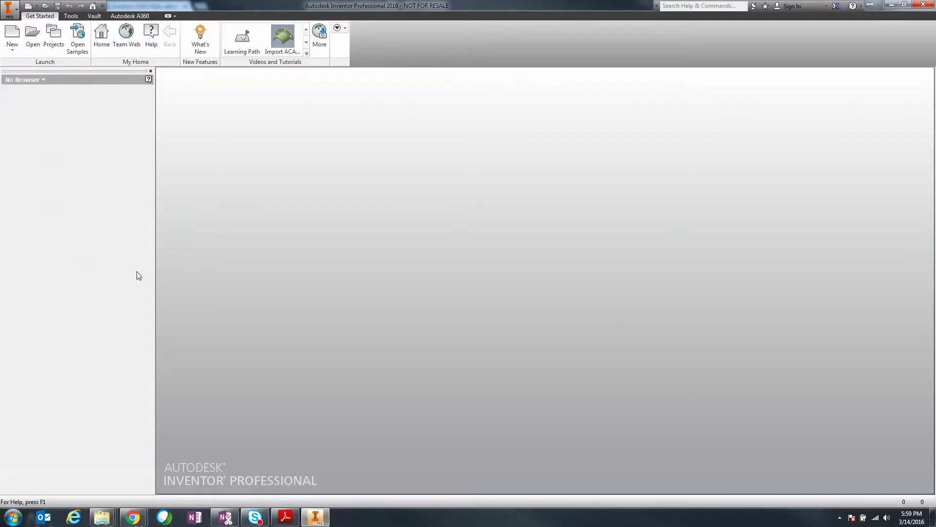
{"action": "left_click", "coordinate": [11, 35]}
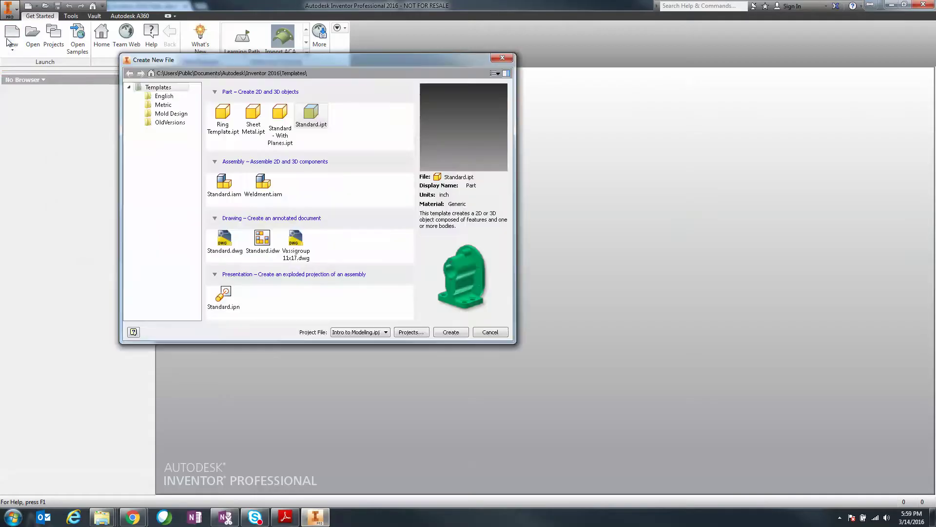
{"action": "double_click", "coordinate": [238, 192]}
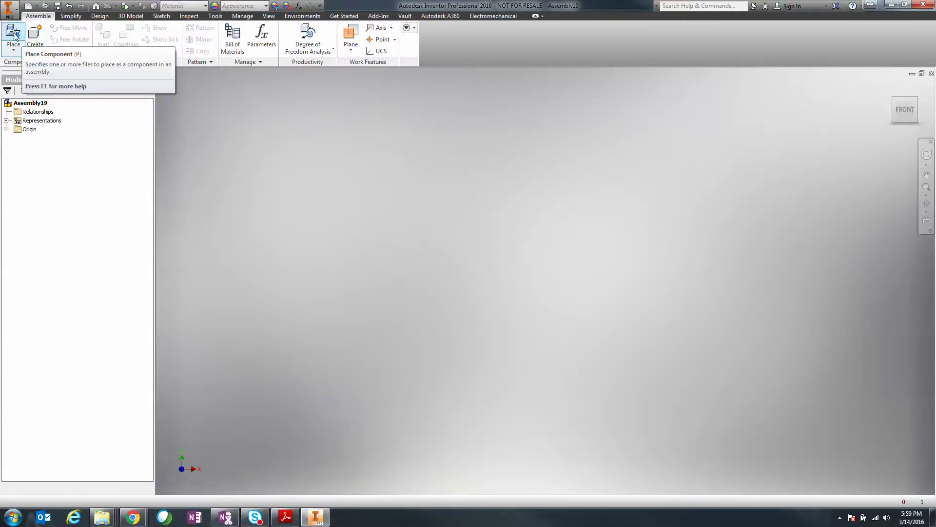
{"action": "left_click", "coordinate": [13, 51]}
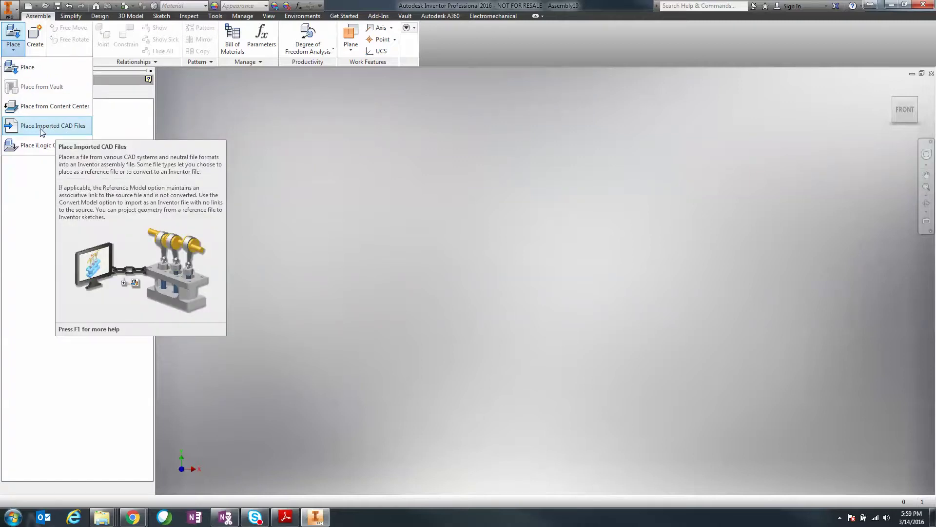
{"action": "left_click", "coordinate": [43, 67]}
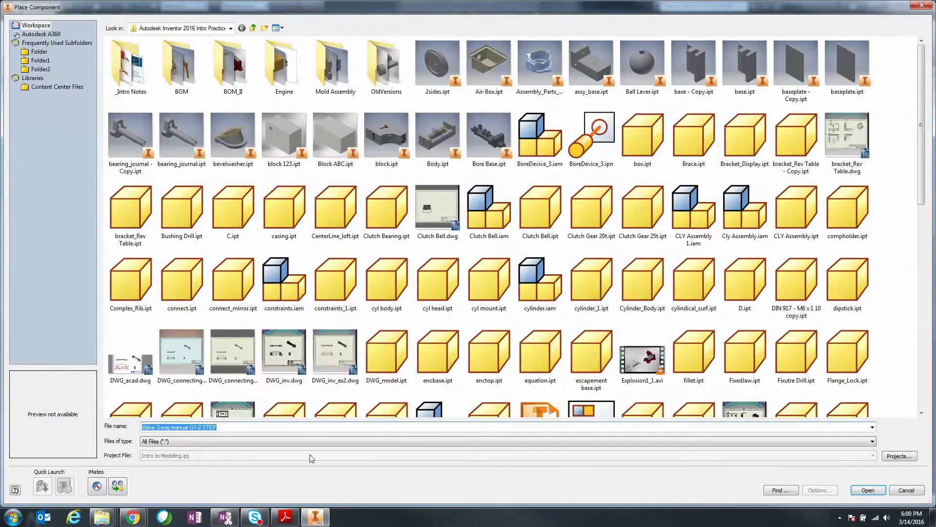
{"action": "left_click", "coordinate": [287, 442]}
{"action": "left_click", "coordinate": [235, 433]}
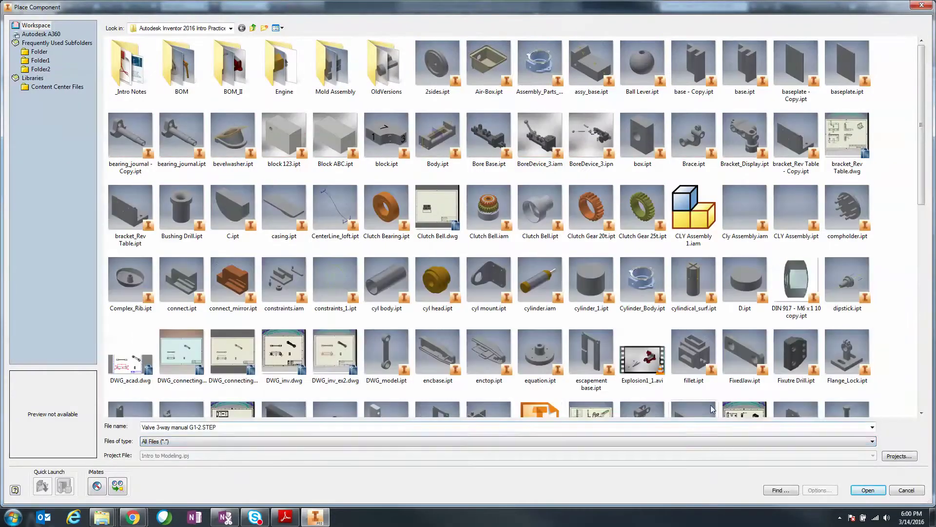
{"action": "left_click", "coordinate": [896, 490]}
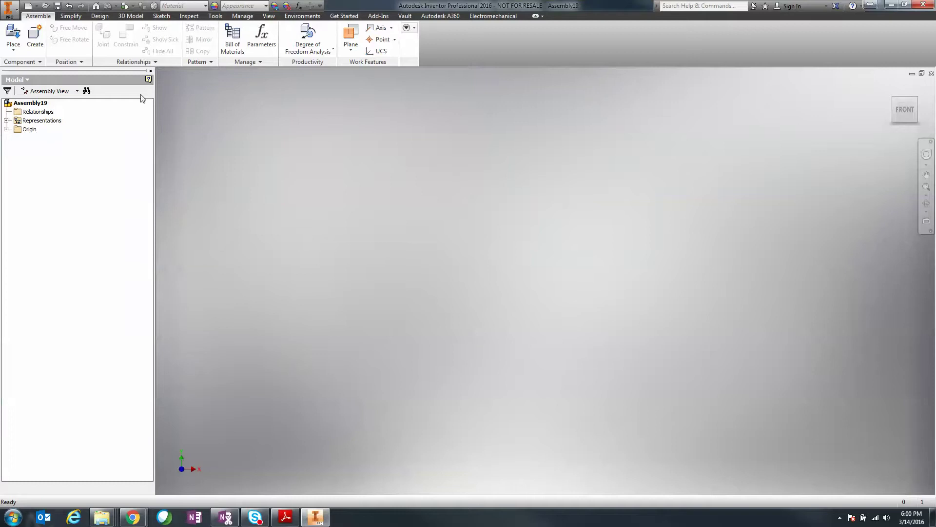
- Start placing an imported CAD file and open SparkPlug.CATProduct from the SparkPlug folder on the Desktop
{"action": "left_click", "coordinate": [14, 49]}
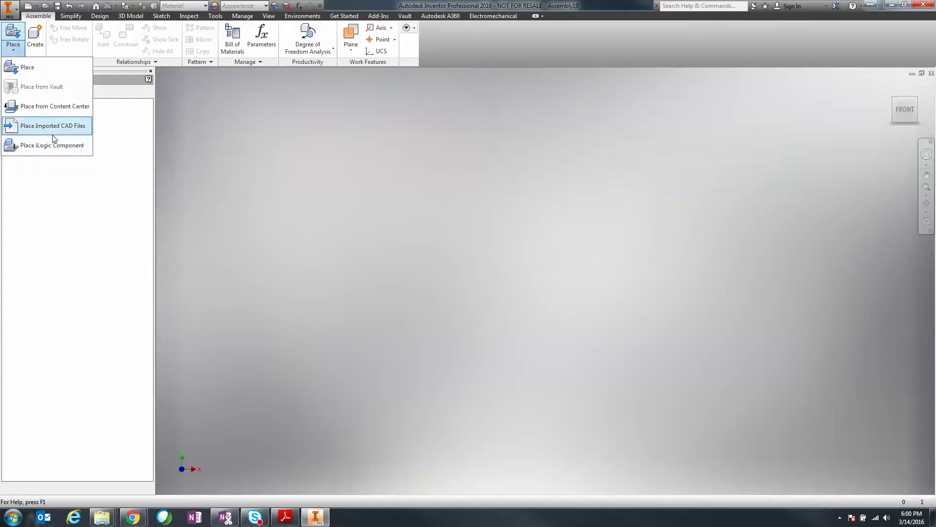
{"action": "left_click", "coordinate": [68, 136]}
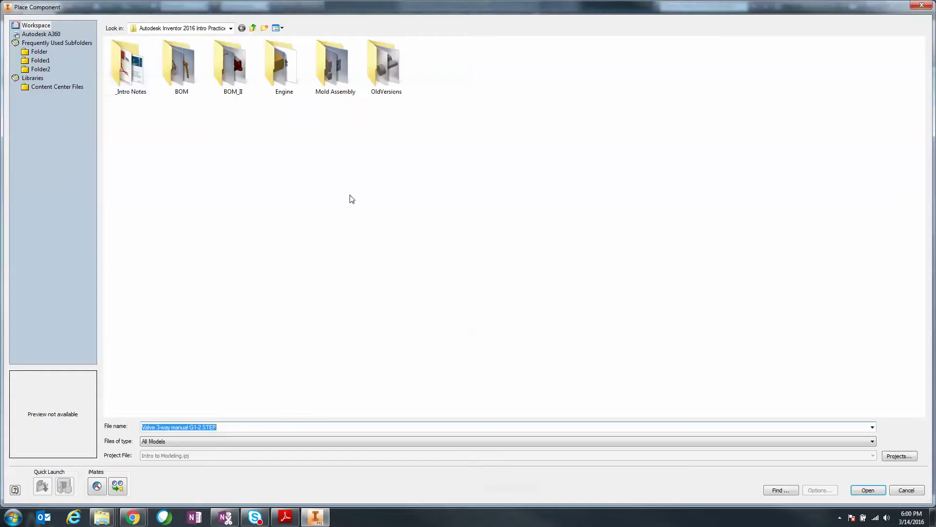
{"action": "left_click", "coordinate": [182, 31]}
{"action": "left_click", "coordinate": [157, 48]}
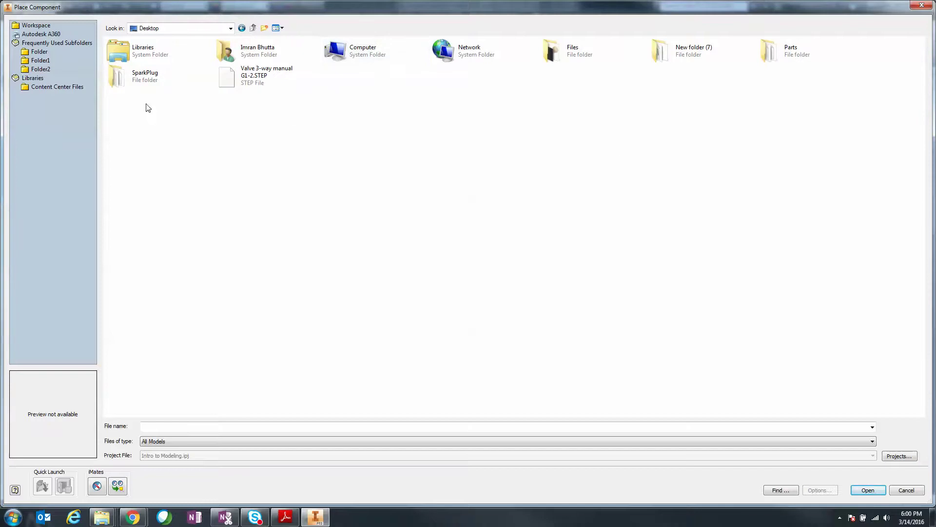
{"action": "double_click", "coordinate": [140, 81]}
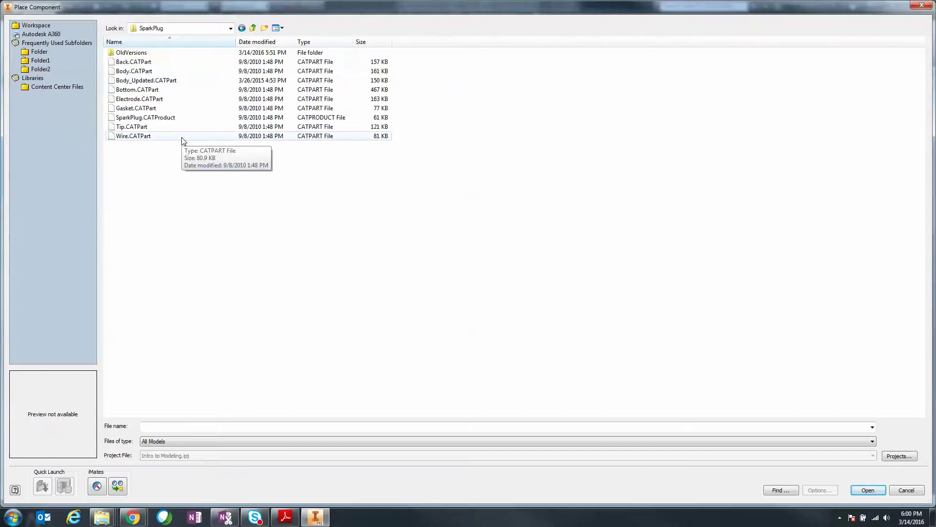
{"action": "left_click", "coordinate": [159, 118]}
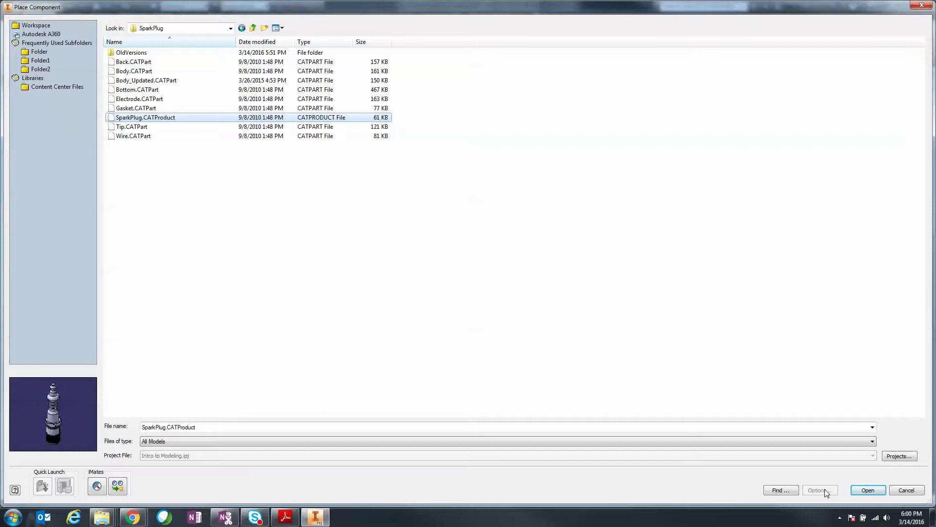
{"action": "left_click", "coordinate": [867, 490]}
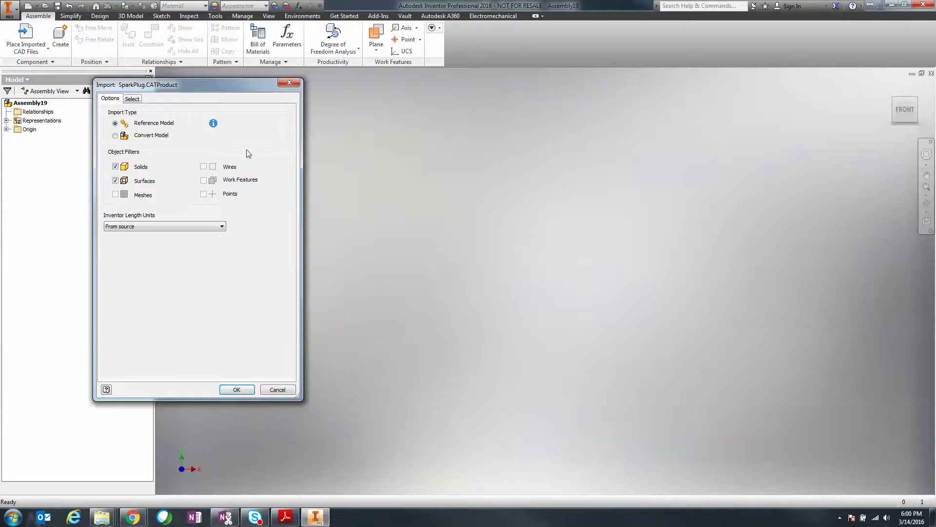
- Review the Convert Model choices for assembly structure and part surfaces, and return the import type to Reference Model
{"action": "left_click_drag", "start_coordinate": [235, 97], "coordinate": [335, 120]}
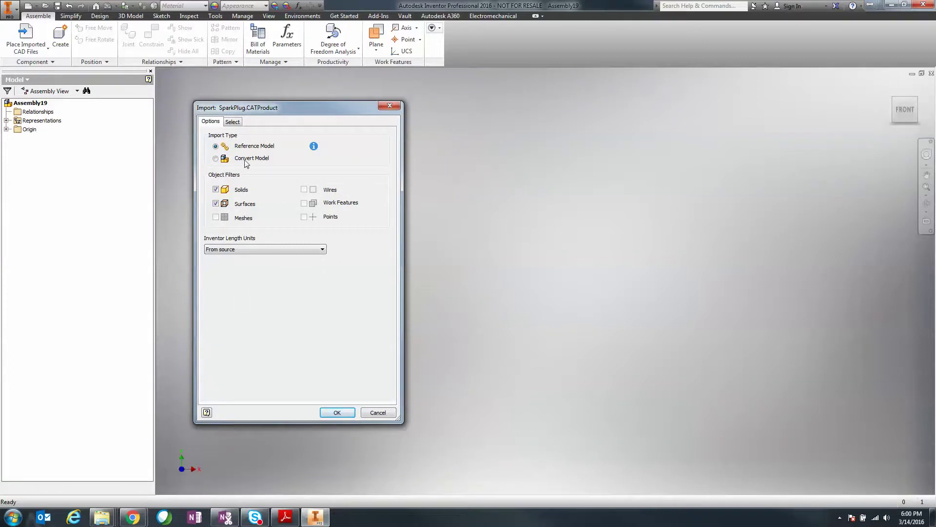
{"action": "left_click", "coordinate": [225, 159]}
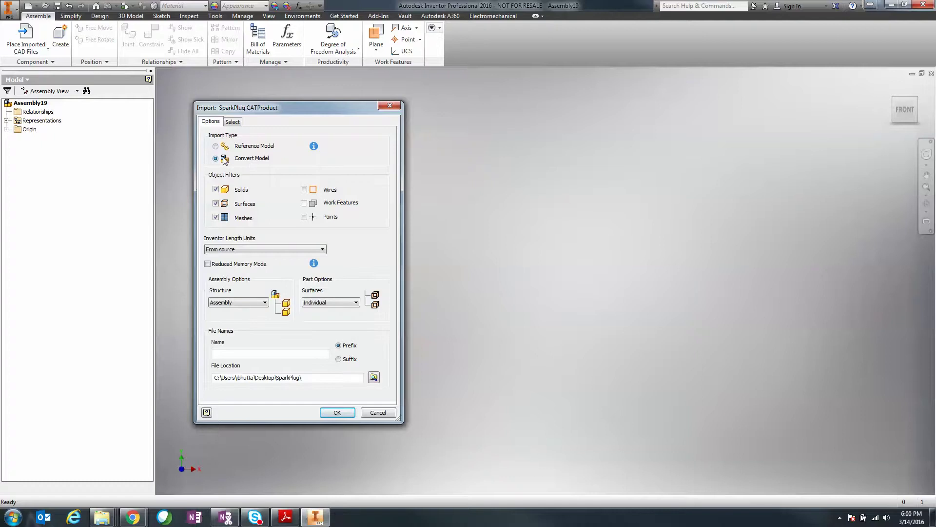
{"action": "left_click", "coordinate": [265, 302]}
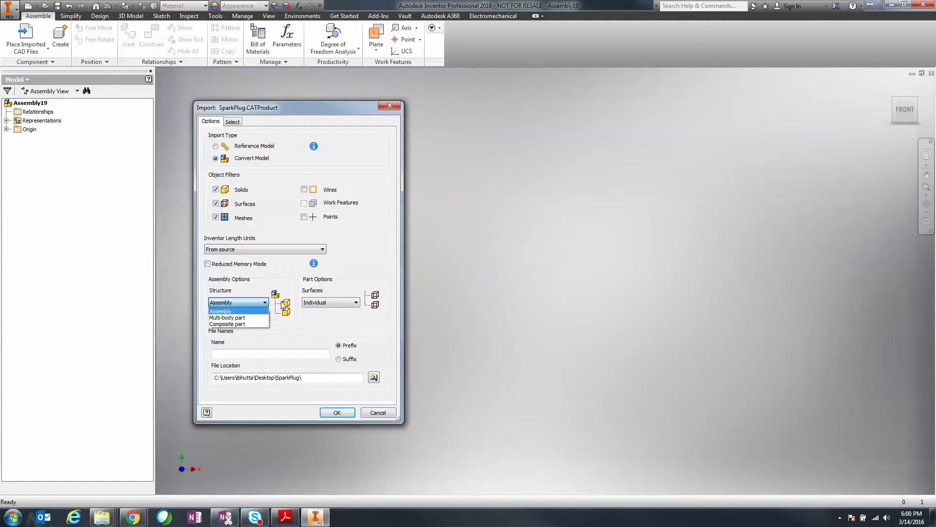
{"action": "left_click", "coordinate": [334, 303]}
{"action": "left_click", "coordinate": [335, 304]}
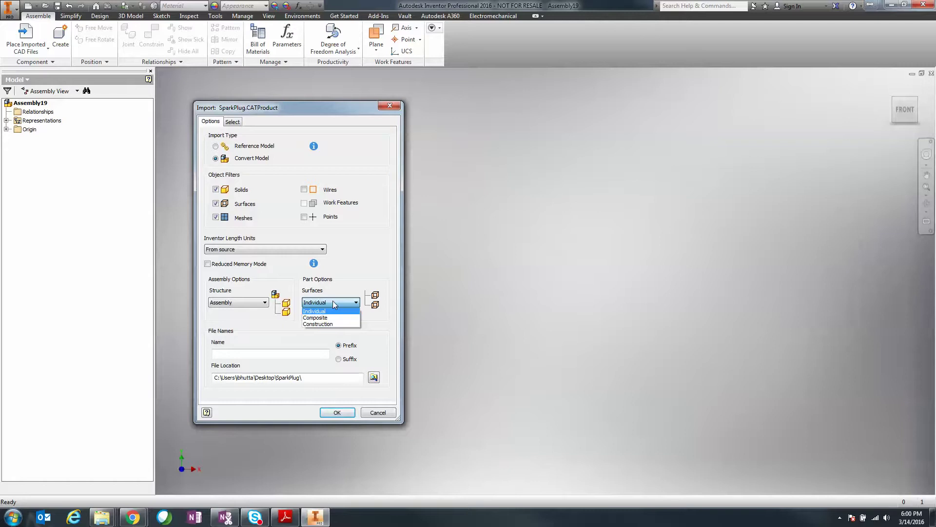
{"action": "left_click", "coordinate": [333, 302]}
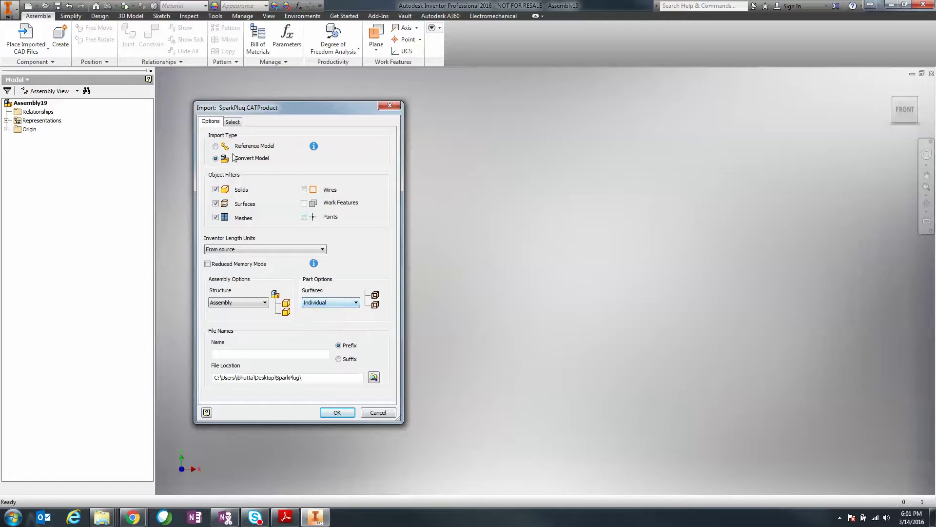
{"action": "left_click", "coordinate": [223, 147]}
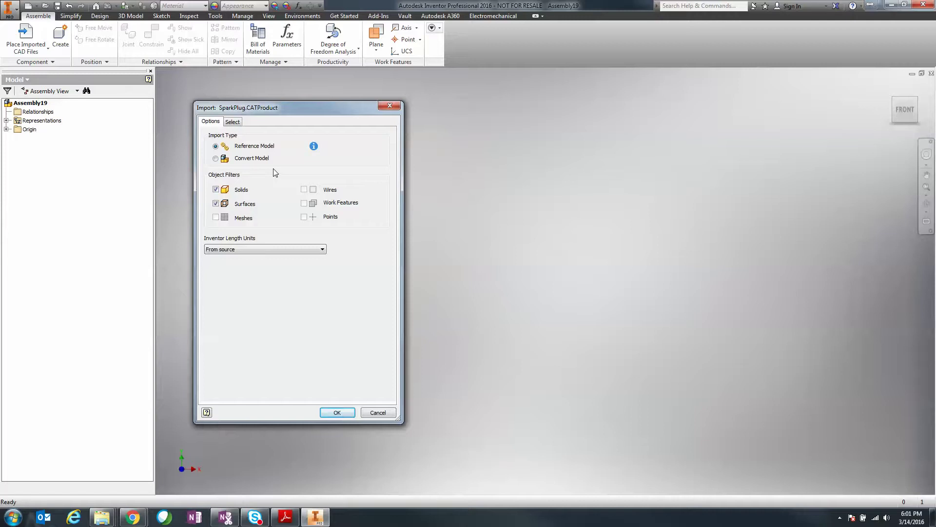
- Load the SparkPlug model's component list for selective import and move the import dialog clear of the preview
{"action": "left_click", "coordinate": [236, 123]}
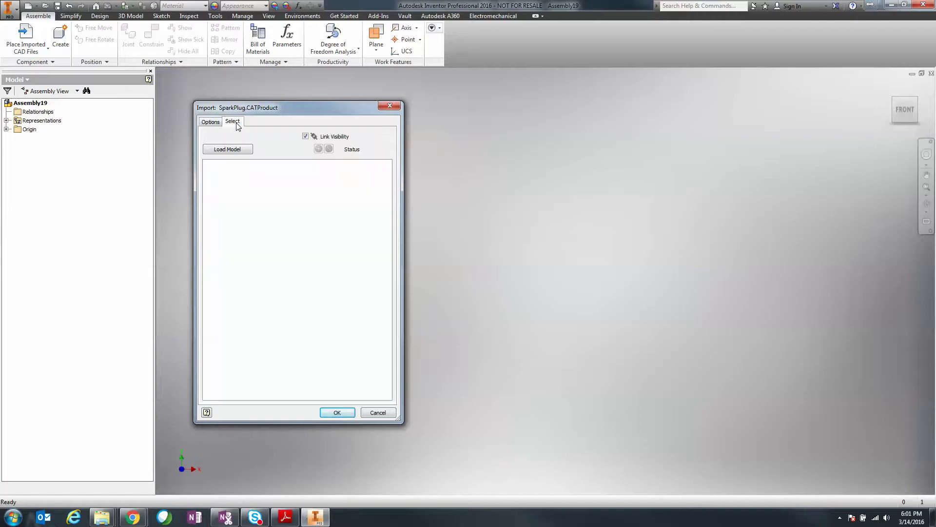
{"action": "left_click", "coordinate": [238, 148]}
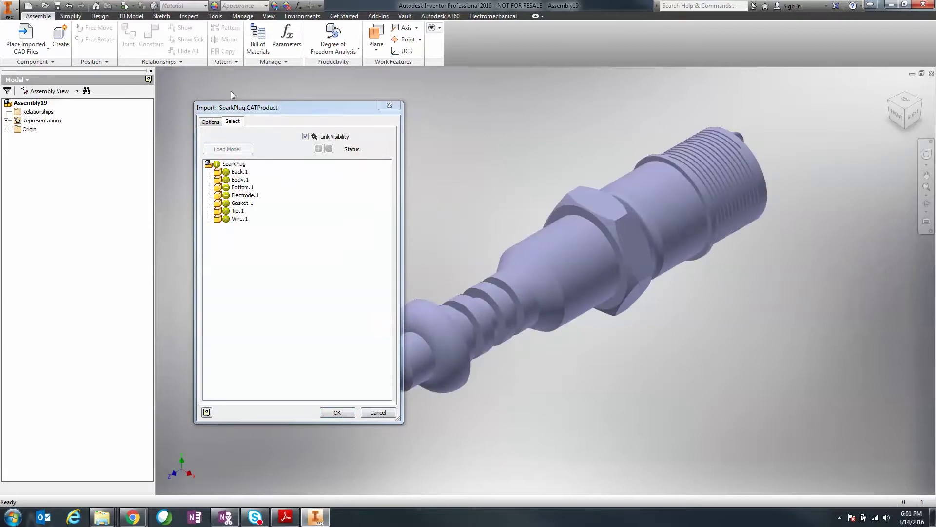
{"action": "left_click_drag", "start_coordinate": [255, 109], "coordinate": [147, 75]}
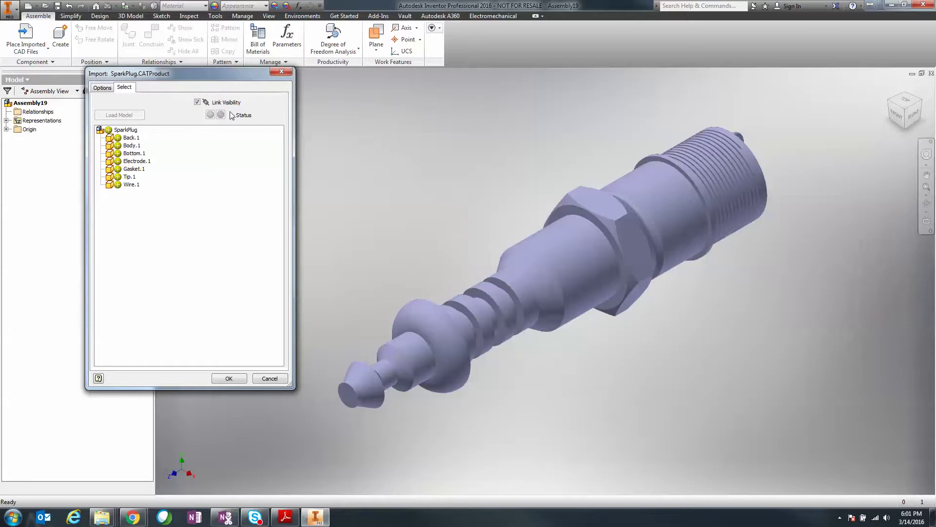
- Try excluding the Back.1 component from the import, and include it again
{"action": "left_click", "coordinate": [118, 138]}
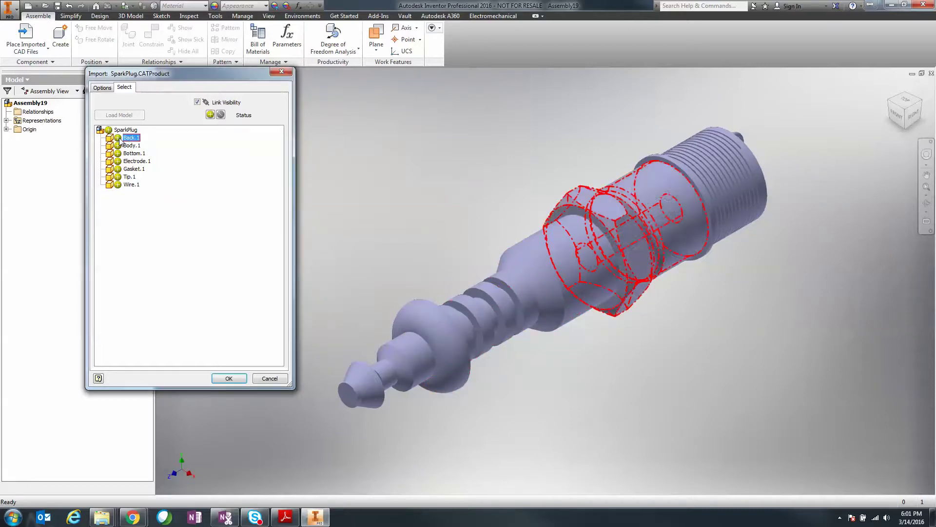
{"action": "left_click", "coordinate": [226, 314]}
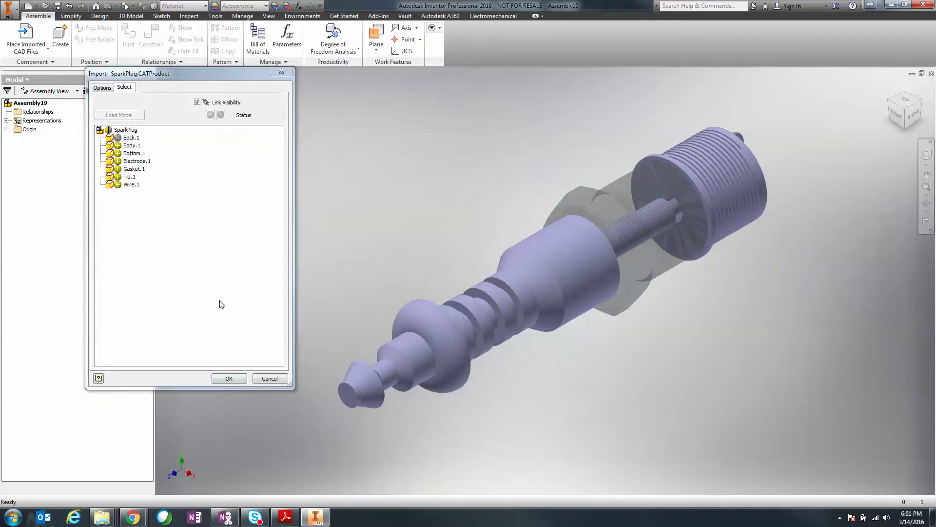
{"action": "left_click", "coordinate": [118, 137]}
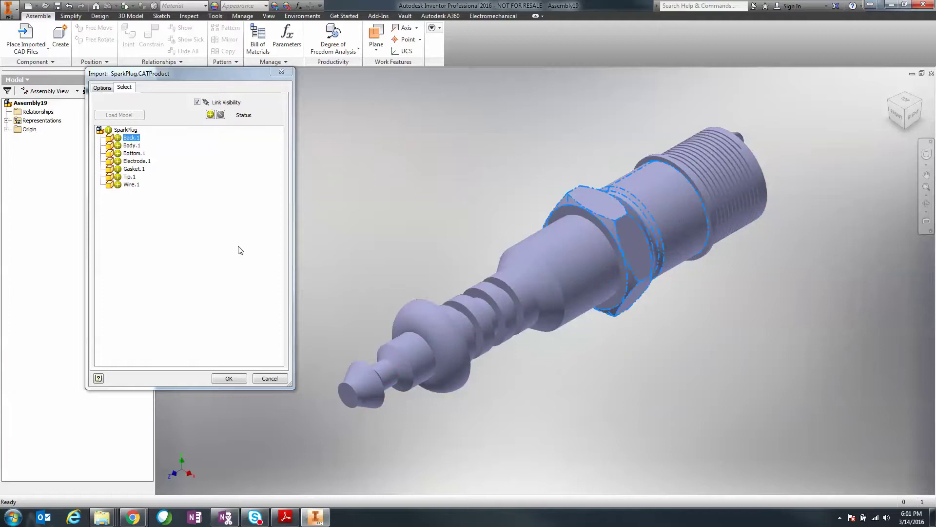
- Accept the import settings, place one instance of the SparkPlug reference model in the assembly and end placement
{"action": "left_click", "coordinate": [228, 379]}
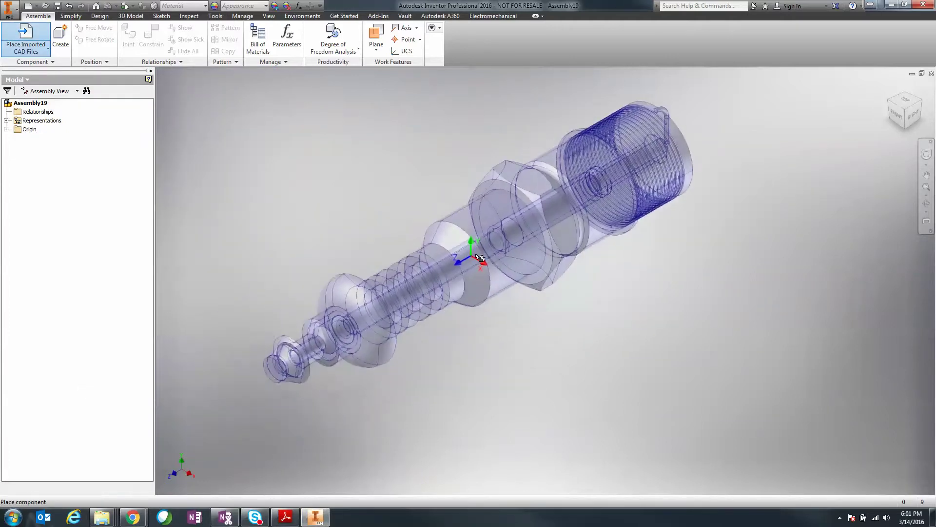
{"action": "left_click", "coordinate": [523, 348]}
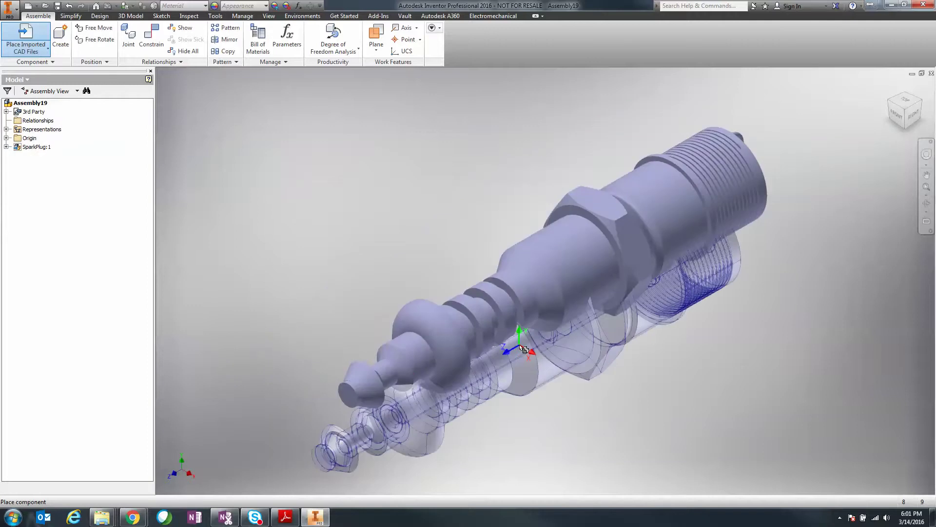
{"action": "right_click", "coordinate": [360, 246]}
{"action": "left_click", "coordinate": [389, 247]}
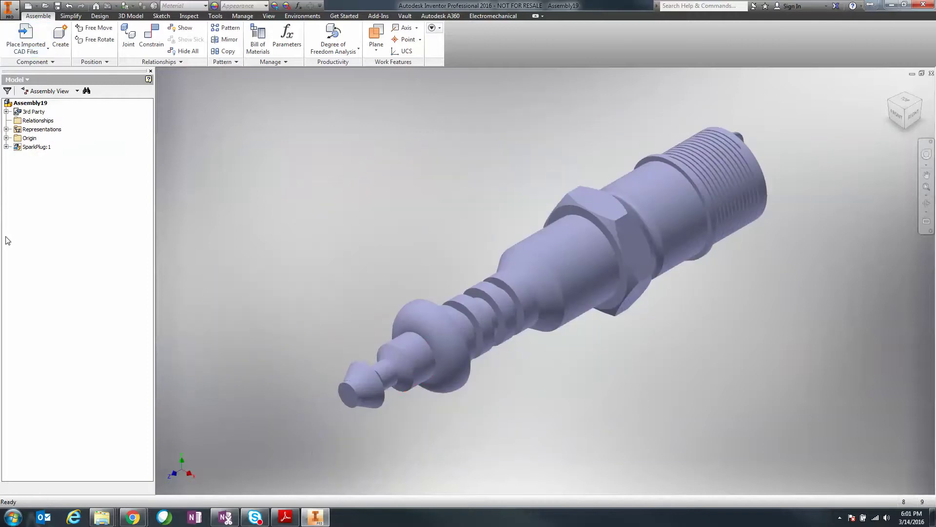
- Expand the placed SparkPlug assembly in the model tree and inspect the contents of the Tip.1 part
{"action": "left_click", "coordinate": [7, 147]}
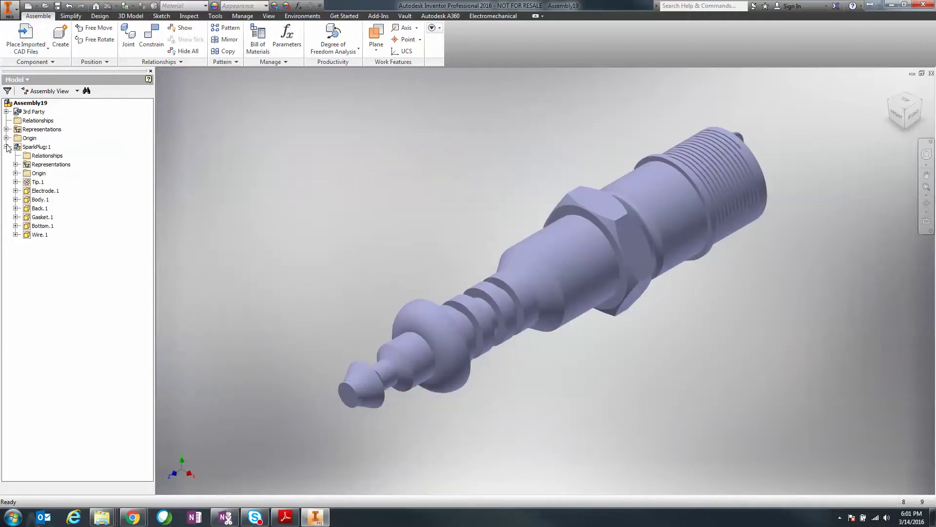
{"action": "left_click", "coordinate": [16, 182]}
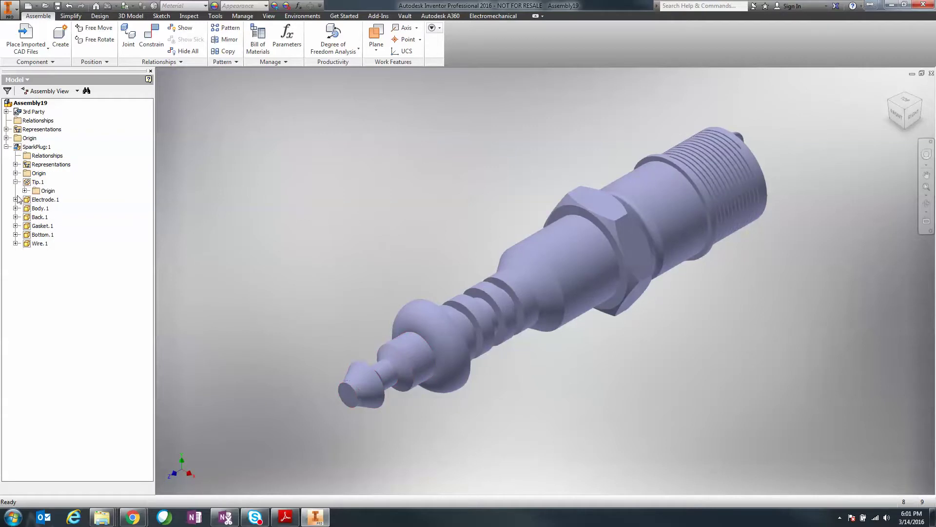
{"action": "left_click", "coordinate": [15, 182]}
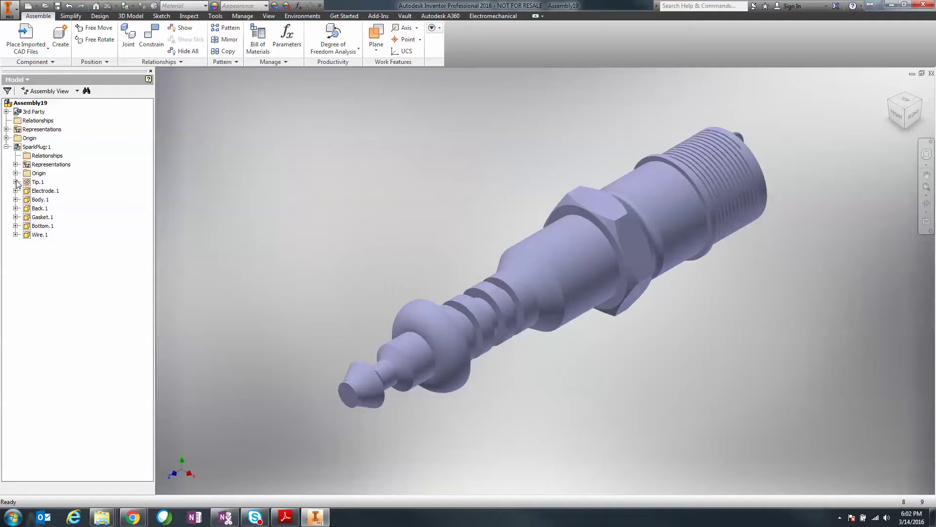
- Edit the SparkPlug import to exclude the Wire.1, Bottom.1 and Body.1 components, and apply the change
{"action": "right_click", "coordinate": [38, 148]}
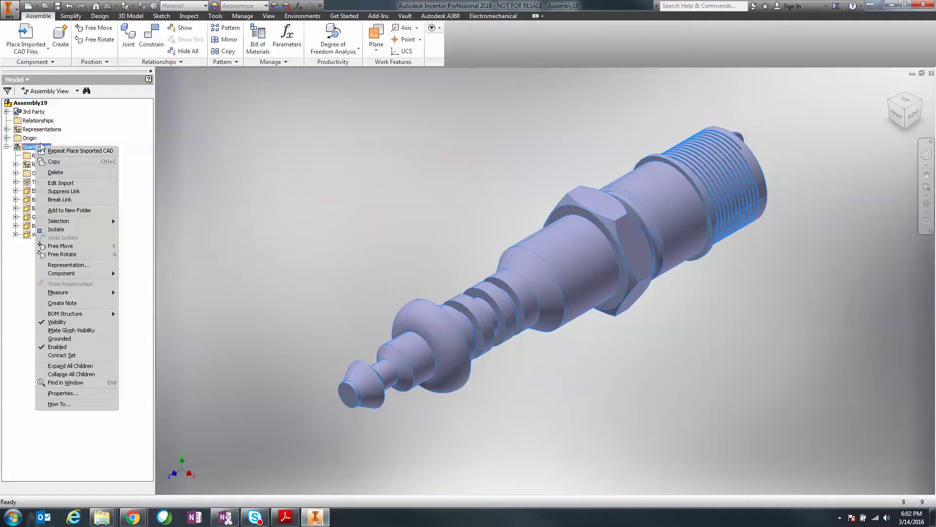
{"action": "left_click", "coordinate": [67, 183]}
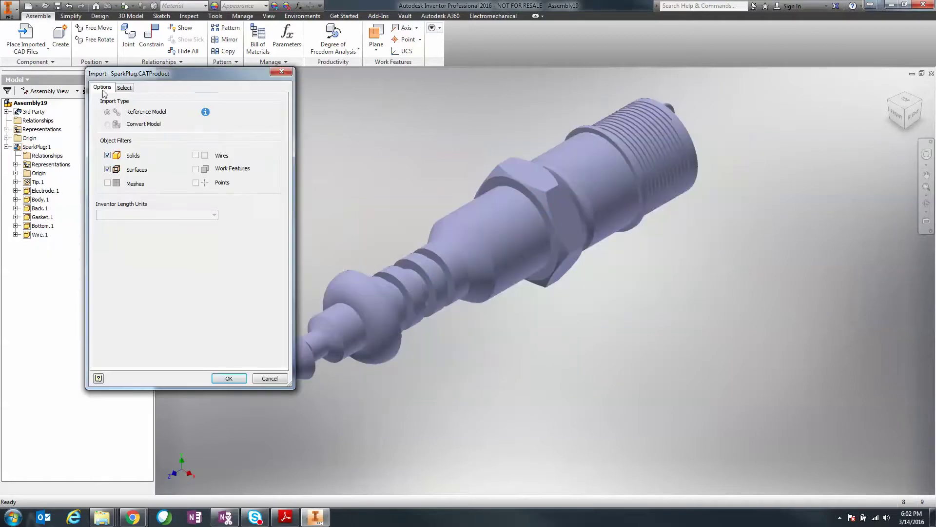
{"action": "left_click", "coordinate": [128, 88]}
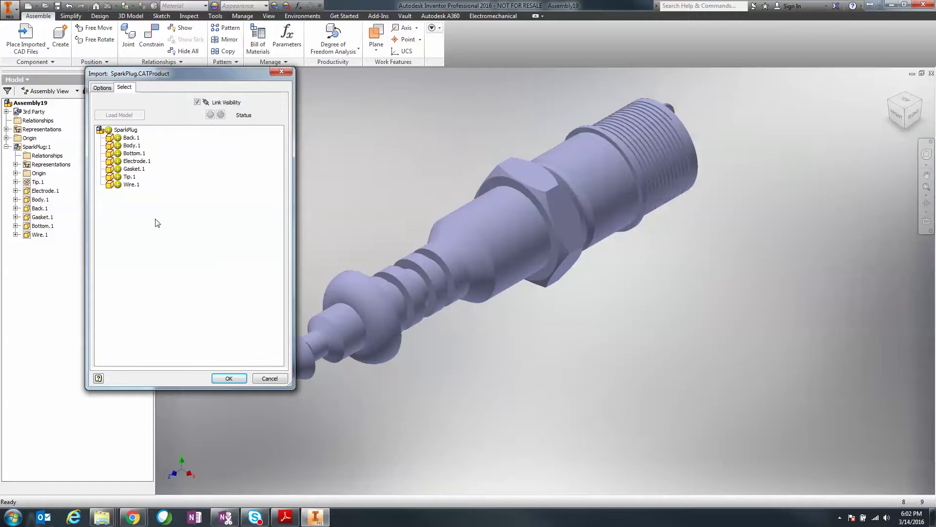
{"action": "left_click", "coordinate": [118, 185]}
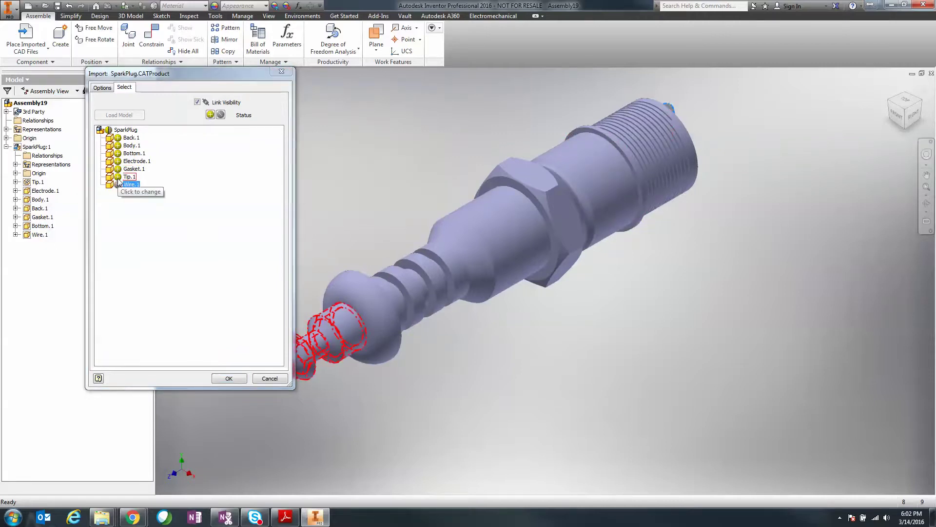
{"action": "left_click", "coordinate": [117, 153]}
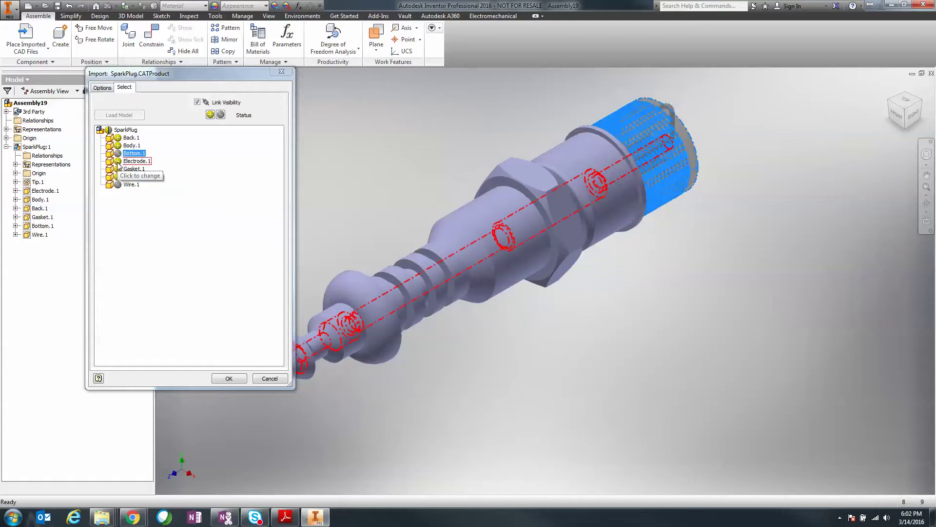
{"action": "left_click", "coordinate": [118, 146]}
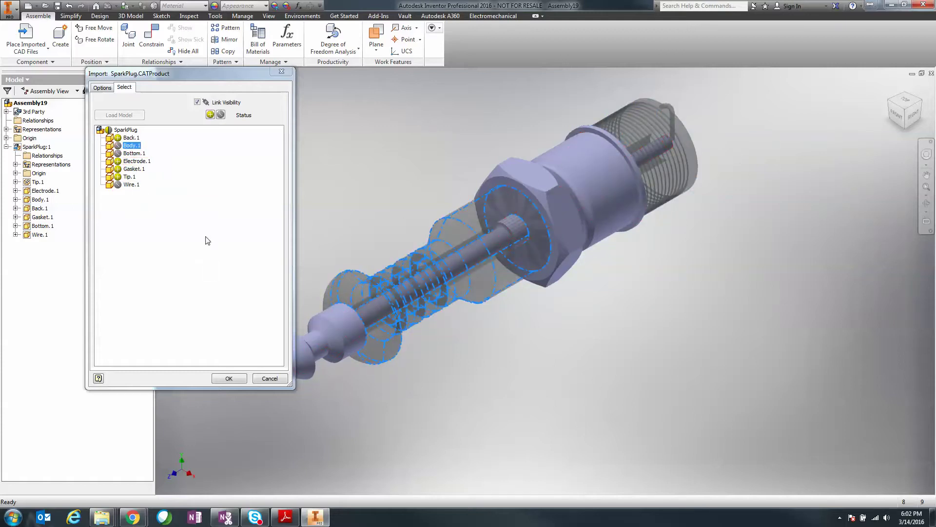
{"action": "left_click", "coordinate": [229, 378]}
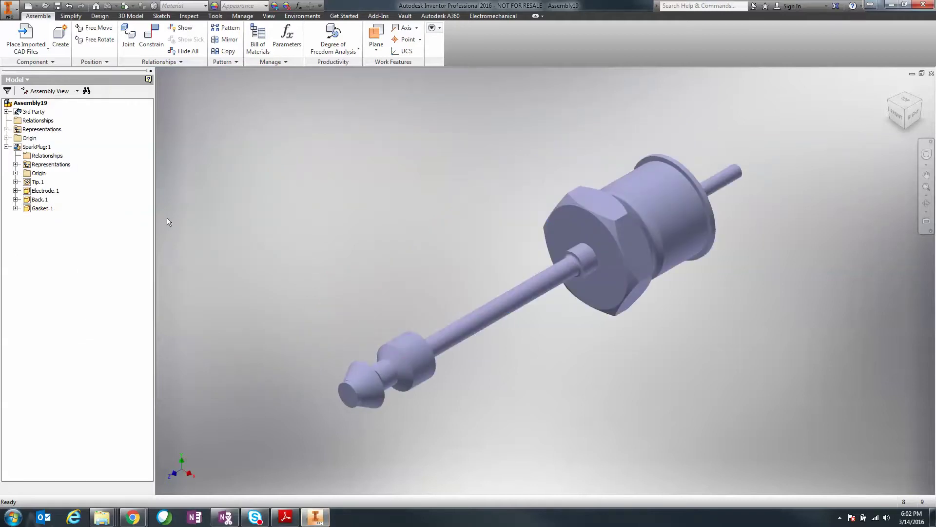
- Edit the SparkPlug import again to include the Body.1, Bottom.1 and Wire.1 components, and apply the change
{"action": "right_click", "coordinate": [42, 147]}
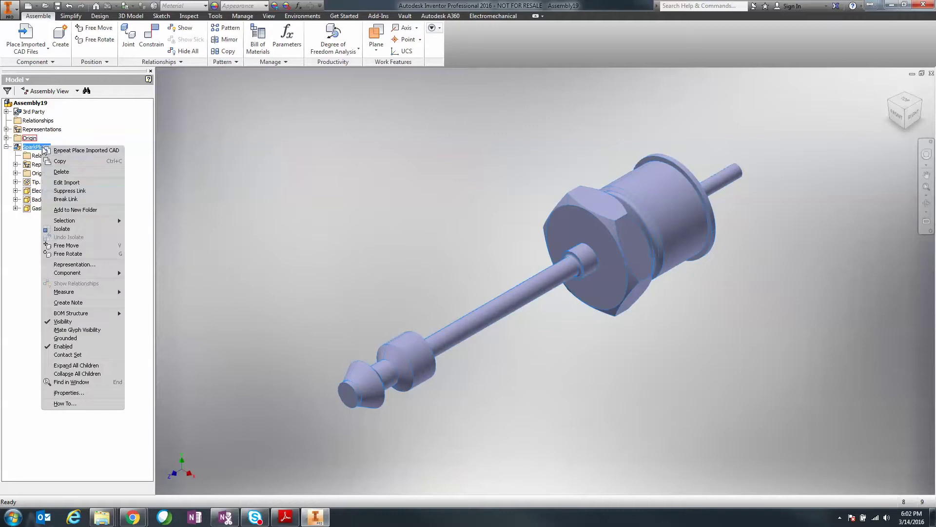
{"action": "left_click", "coordinate": [67, 182]}
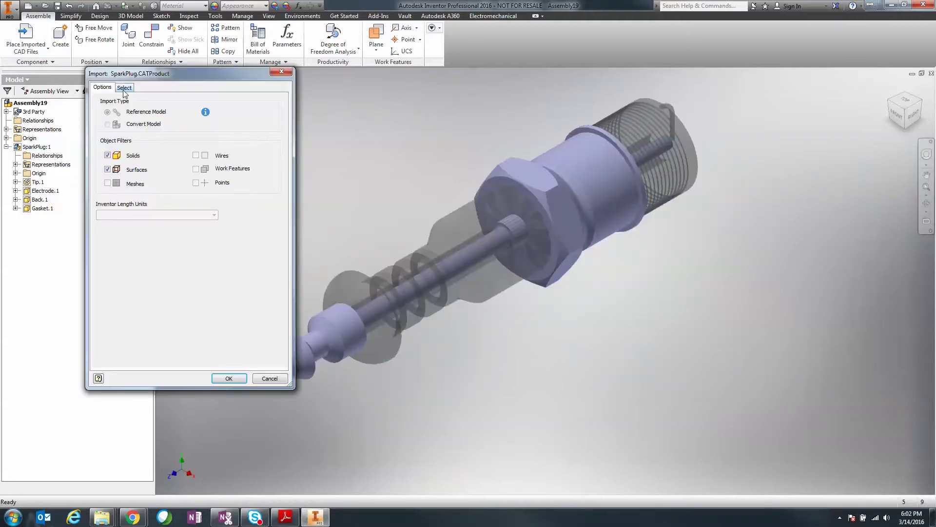
{"action": "left_click", "coordinate": [124, 88]}
{"action": "left_click", "coordinate": [118, 146]}
{"action": "left_click", "coordinate": [118, 153]}
{"action": "left_click", "coordinate": [117, 185]}
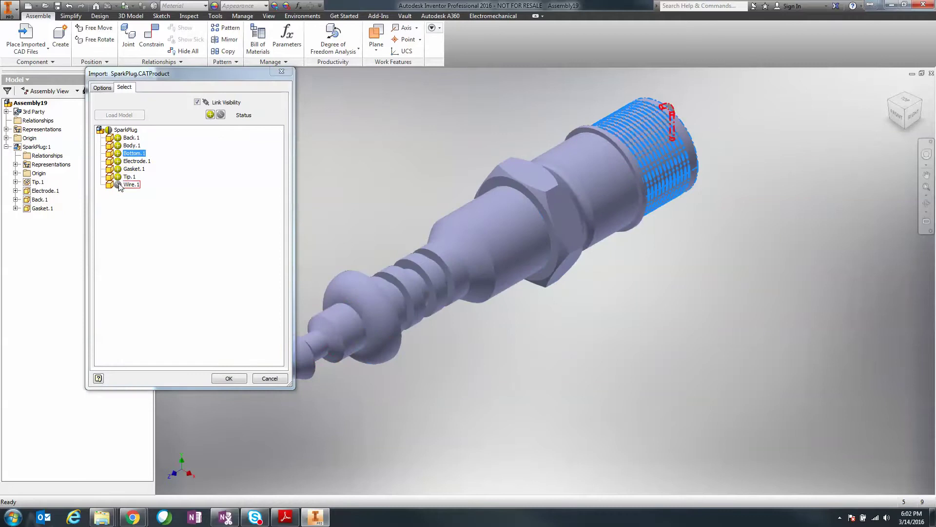
{"action": "left_click", "coordinate": [228, 378]}
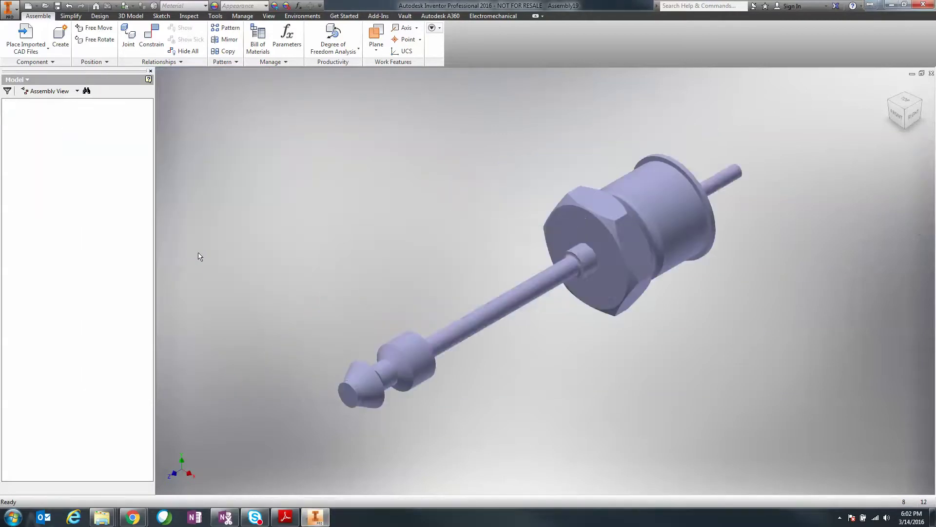
{"action": "right_click", "coordinate": [38, 200]}
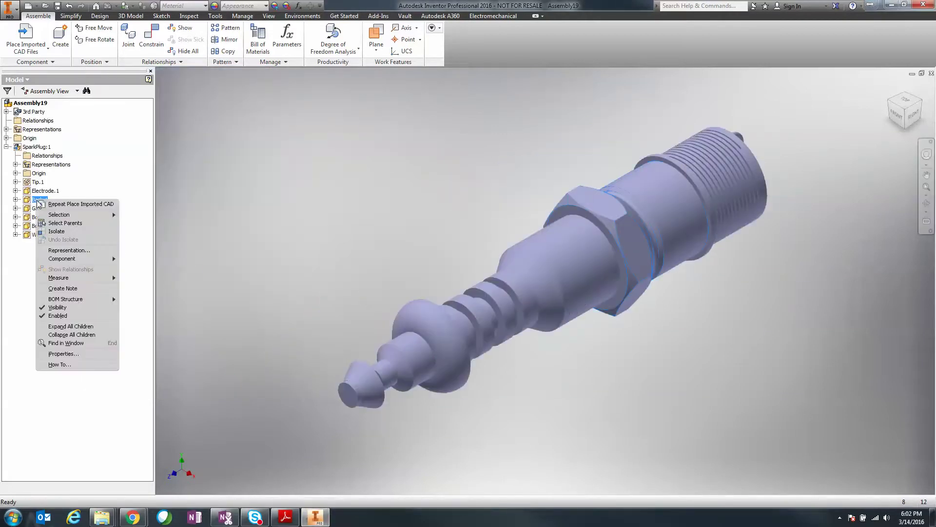
{"action": "left_click", "coordinate": [95, 307]}
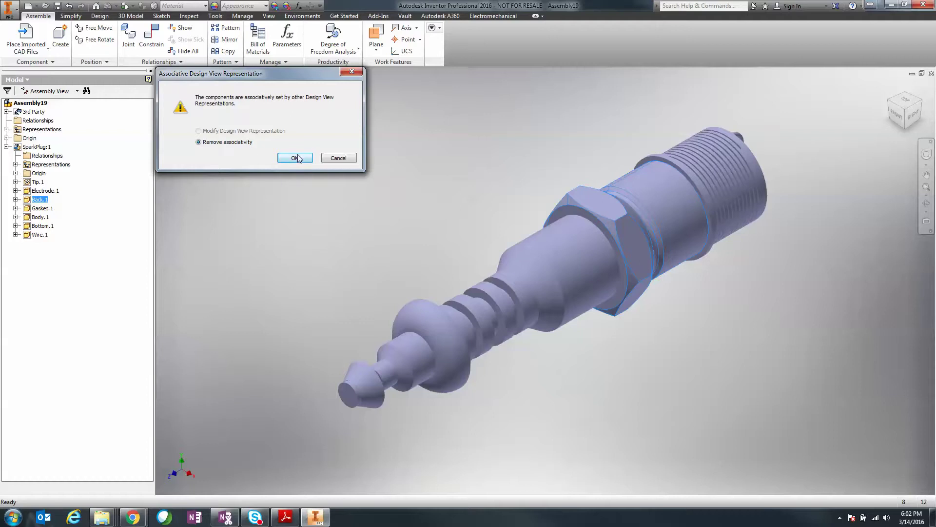
{"action": "left_click", "coordinate": [340, 158]}
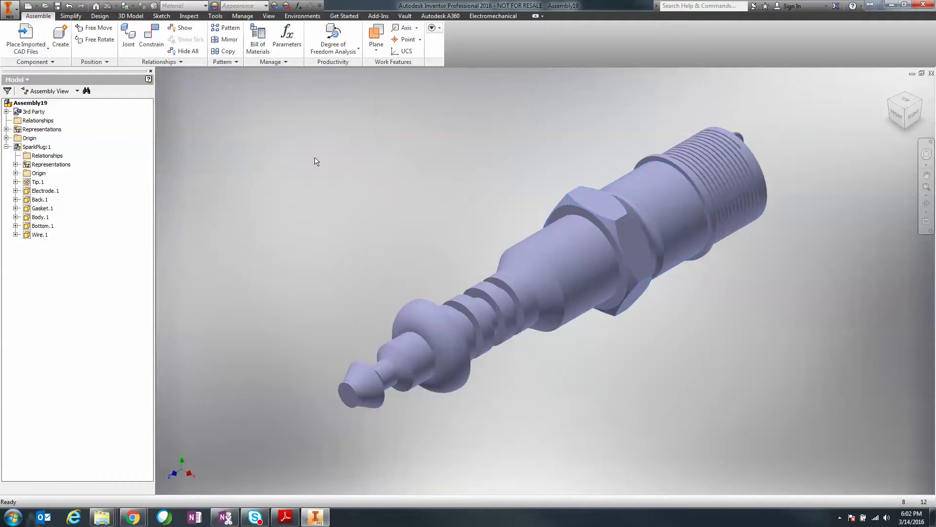
{"action": "left_click", "coordinate": [6, 129]}
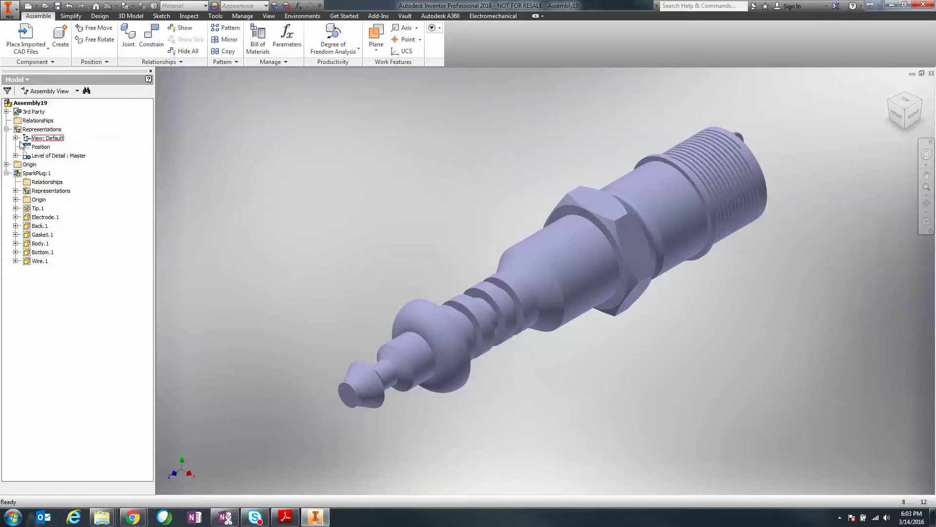
{"action": "left_click", "coordinate": [7, 129]}
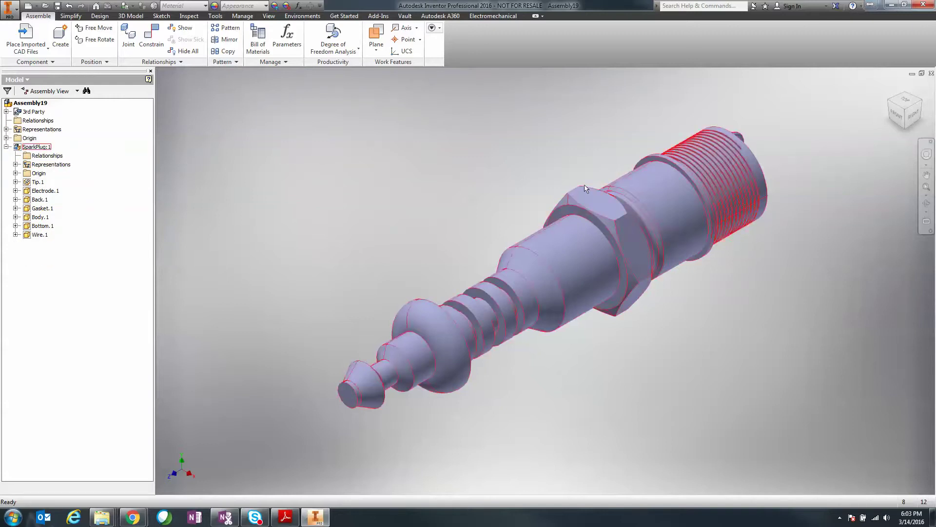
- Start a new in-place component named Spark Plug Holder, with the spark plug shown from its threaded back end
{"action": "middle_click_drag", "start_coordinate": [512, 206], "coordinate": [441, 253], "text": "shift"}
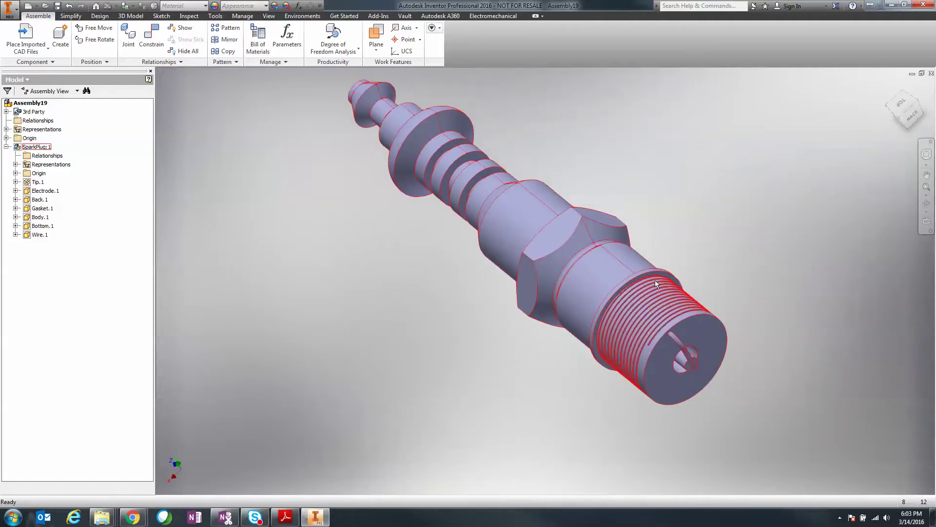
{"action": "left_click", "coordinate": [910, 115]}
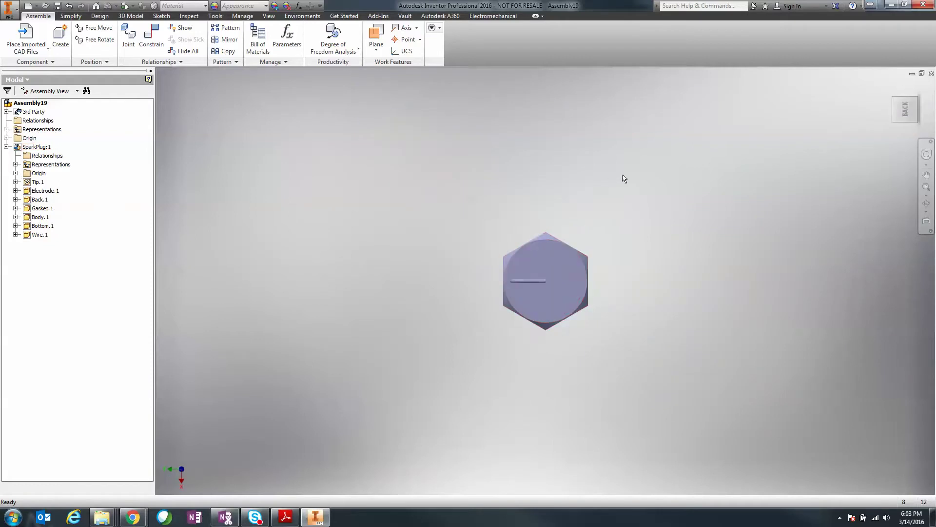
{"action": "left_click", "coordinate": [60, 33]}
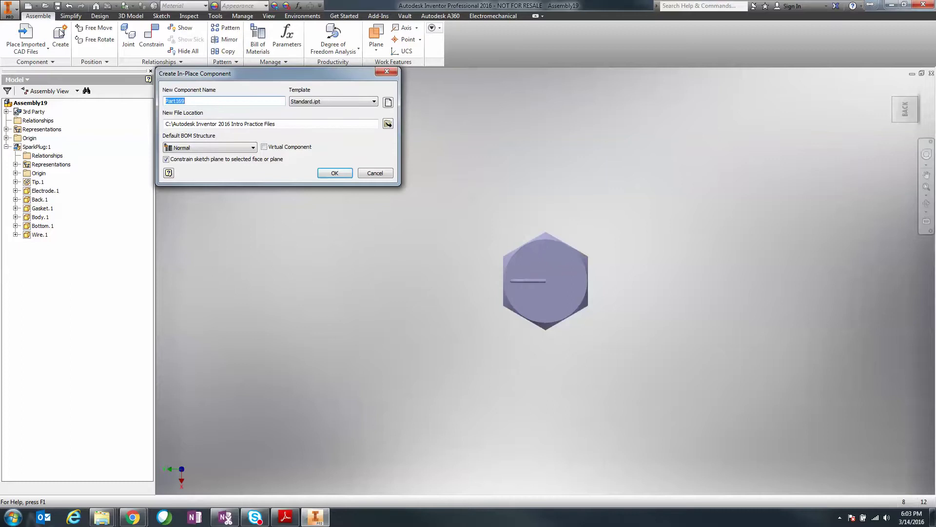
{"action": "type", "text": "Spark Plug Holder"}
- Set the new part's location to the SparkPlug folder on the desktop and create it on the spark plug's threaded end face
{"action": "left_click", "coordinate": [390, 126]}
{"action": "left_click", "coordinate": [232, 28]}
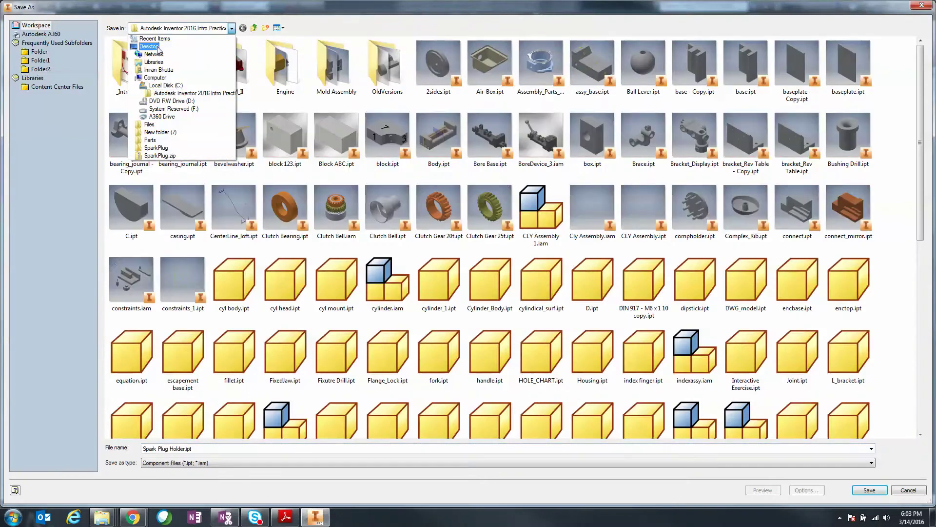
{"action": "left_click", "coordinate": [151, 35]}
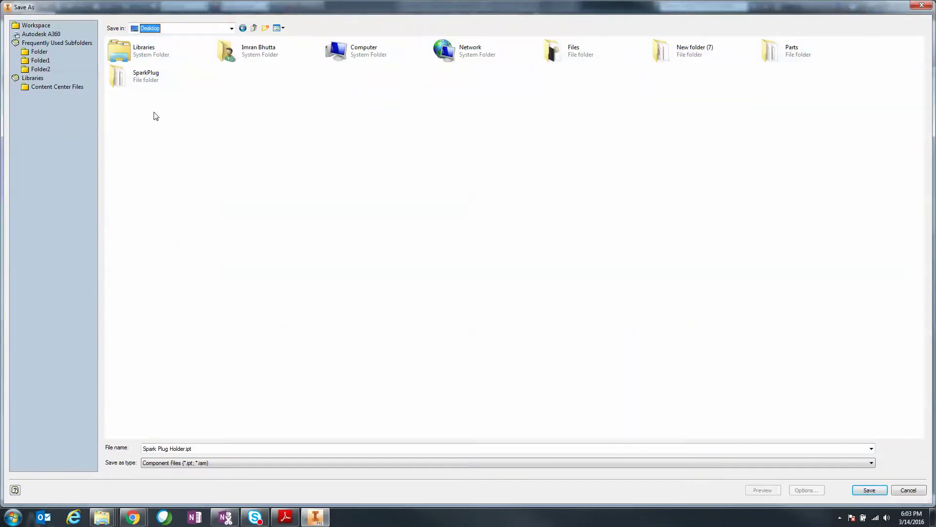
{"action": "left_click", "coordinate": [160, 80]}
{"action": "double_click", "coordinate": [160, 77]}
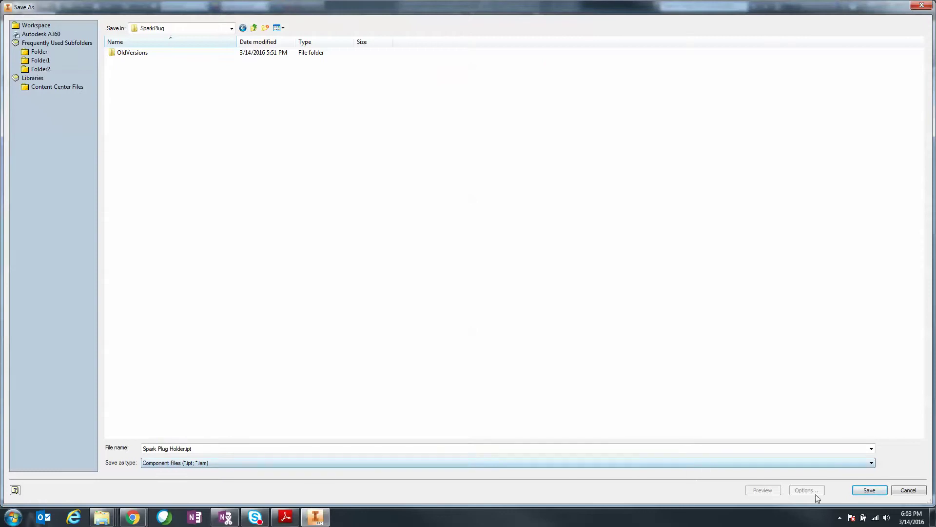
{"action": "left_click", "coordinate": [869, 490]}
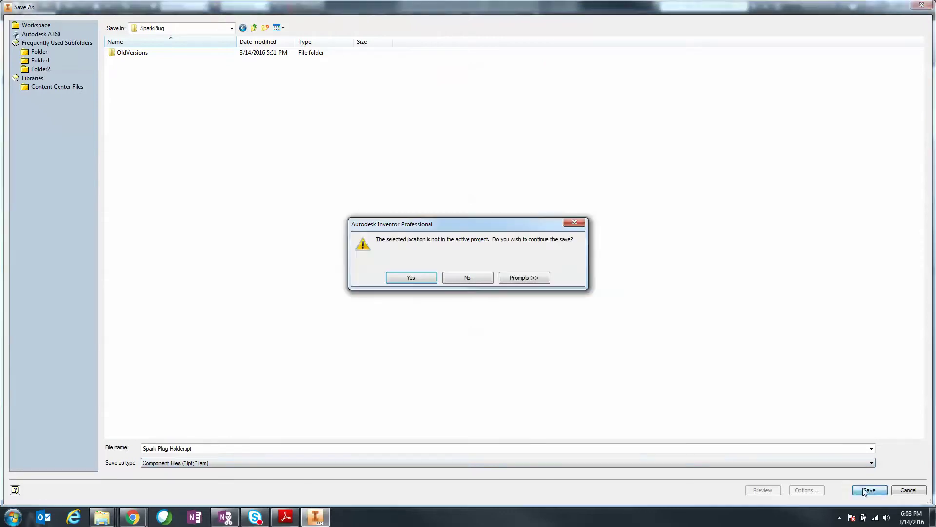
{"action": "left_click", "coordinate": [422, 275]}
{"action": "left_click", "coordinate": [335, 173]}
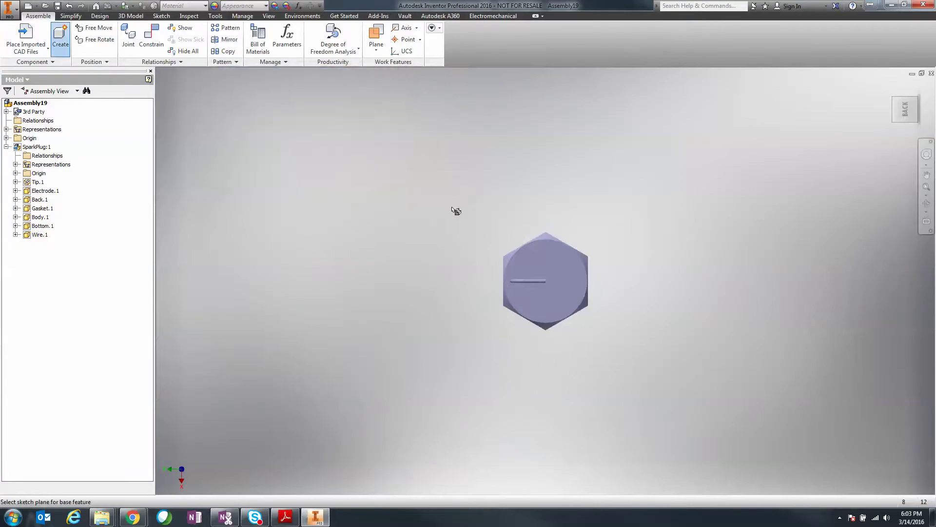
{"action": "left_click", "coordinate": [575, 281]}
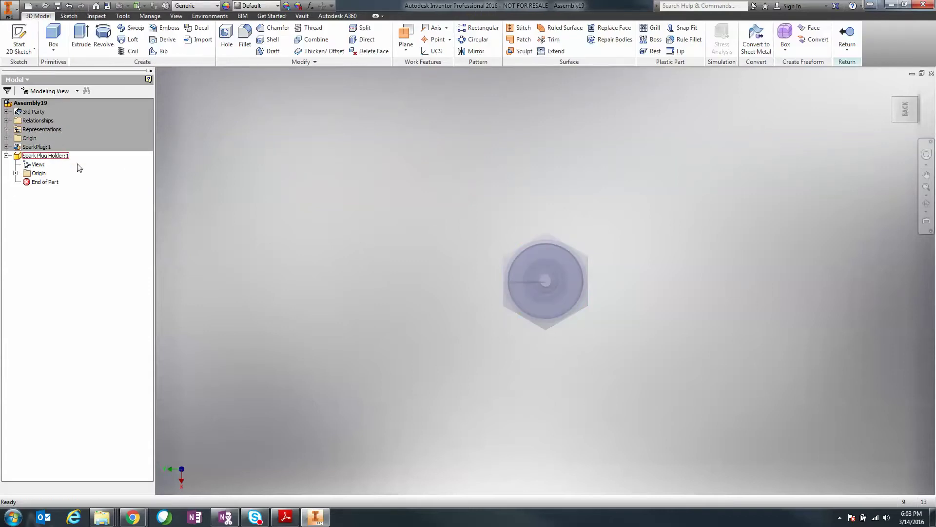
- Start a 2D sketch in the Spark Plug Holder part on the origin plane parallel to the spark plug's end face
{"action": "left_click", "coordinate": [19, 37]}
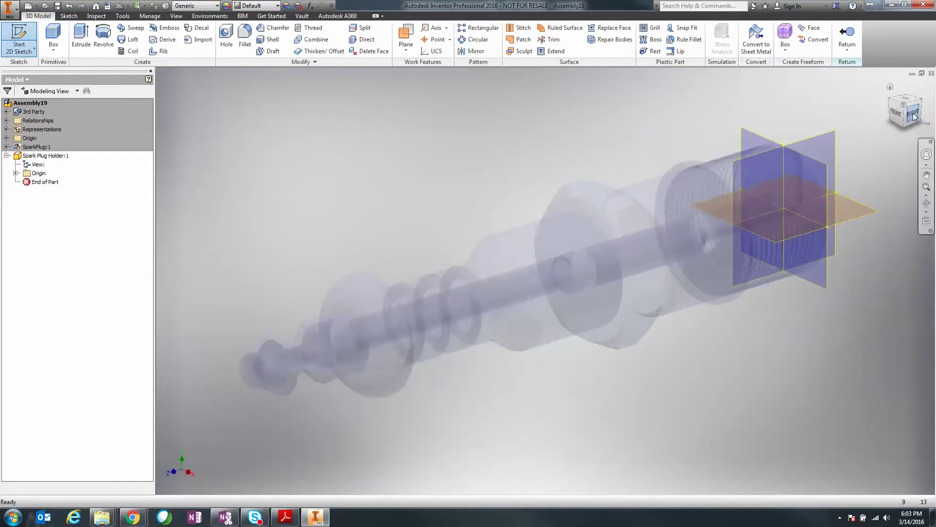
{"action": "mouse_move", "coordinate": [800, 117]}
{"action": "middle_mouse_down", "text": "shift"}
{"action": "mouse_move", "coordinate": [762, 112]}
{"action": "mouse_move", "coordinate": [681, 138]}
{"action": "mouse_move", "coordinate": [614, 183]}
{"action": "mouse_move", "coordinate": [634, 204]}
{"action": "middle_mouse_up", "text": "shift"}
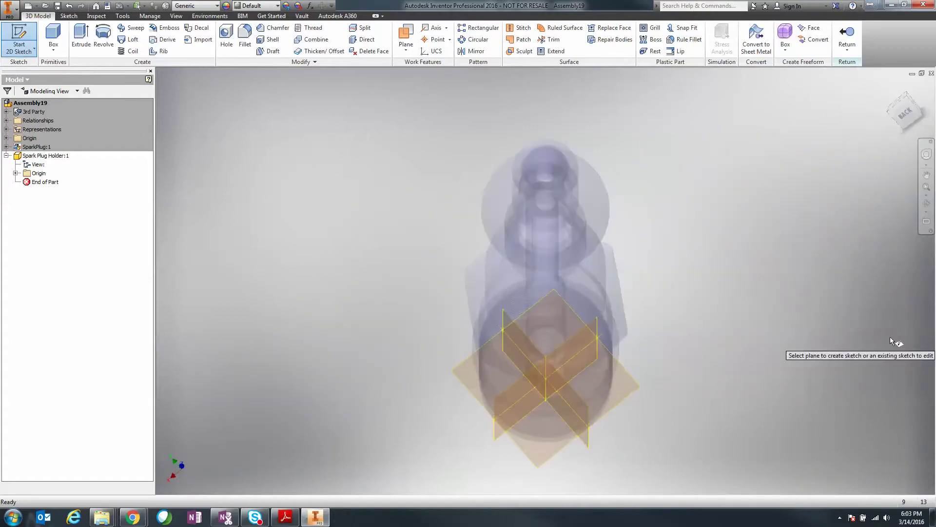
{"action": "left_click", "coordinate": [625, 382]}
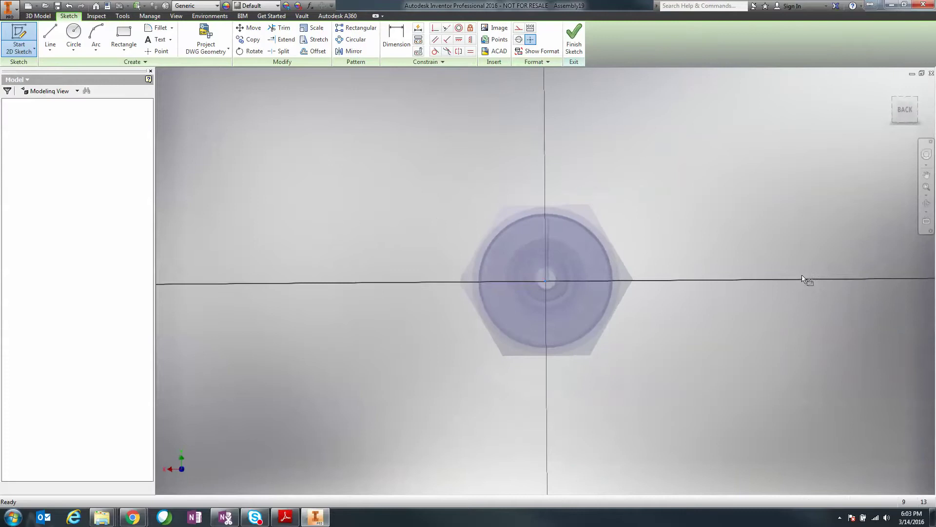
- Project the two lower slanted edges of the spark plug's hexagon into the sketch with Project Geometry
{"action": "left_click", "coordinate": [215, 49]}
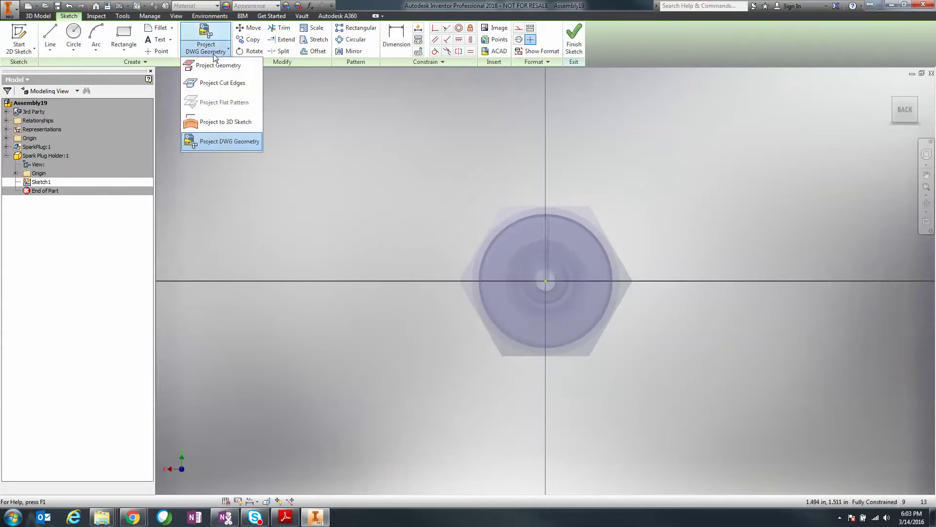
{"action": "left_click", "coordinate": [213, 68]}
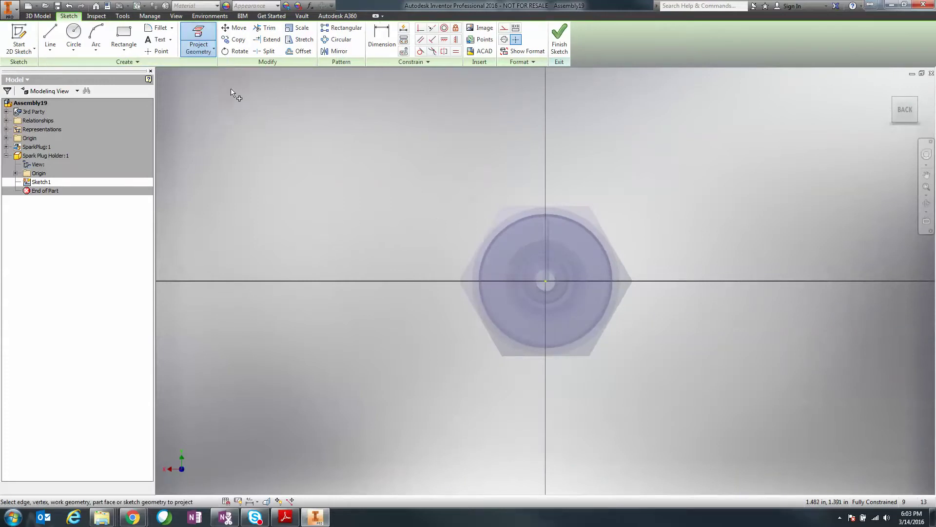
{"action": "left_click", "coordinate": [477, 310]}
{"action": "left_click", "coordinate": [607, 343]}
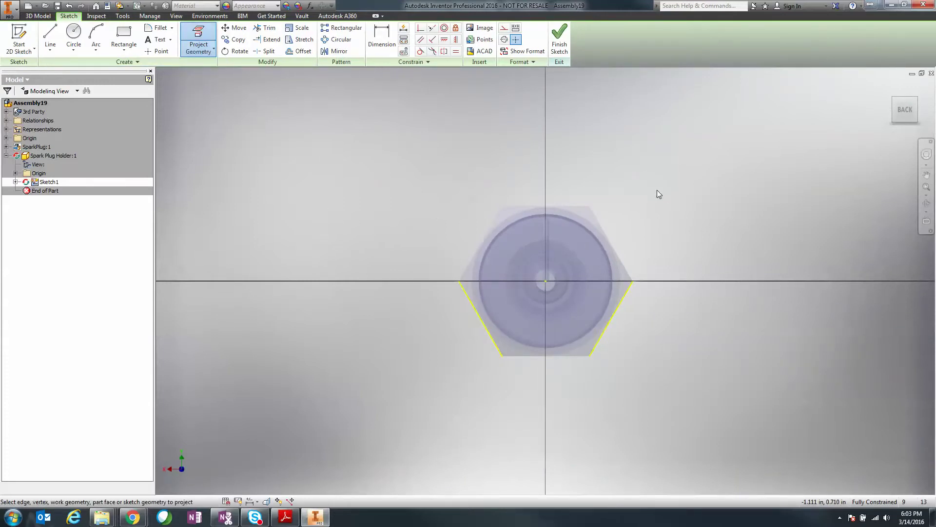
{"action": "right_click", "coordinate": [657, 193]}
{"action": "left_click", "coordinate": [654, 162]}
- Sketch a 0.5 in horizontal line outward from the left projected edge's upper endpoint, followed by a 0.5 in vertical line downward
{"action": "left_click", "coordinate": [50, 36]}
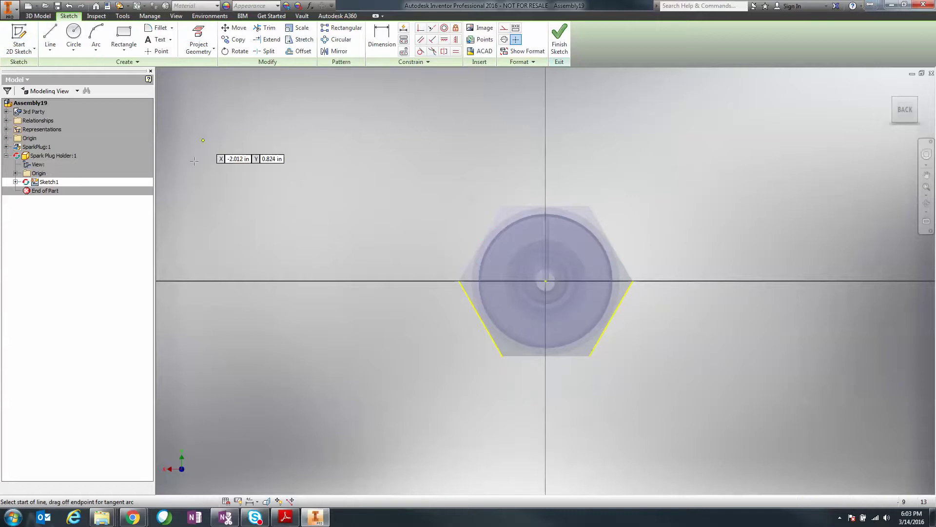
{"action": "left_click", "coordinate": [459, 280]}
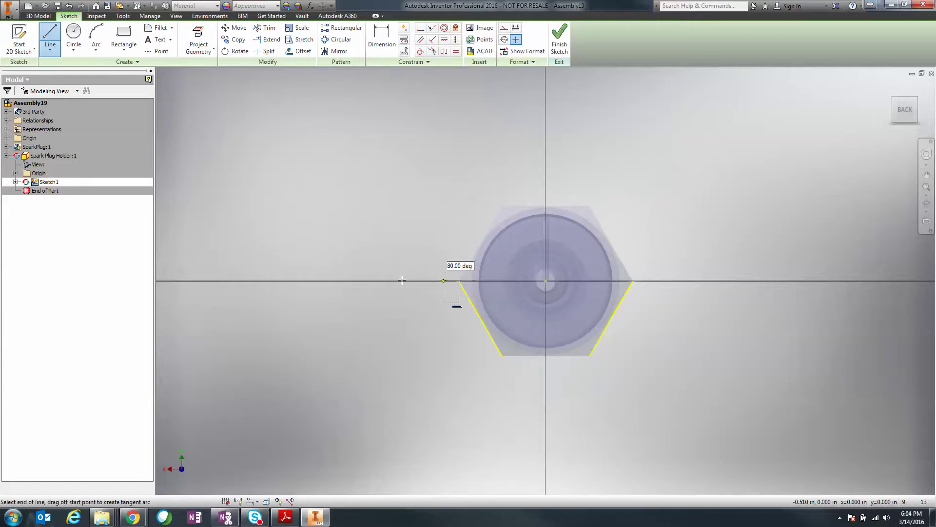
{"action": "type", "text": ".5"}
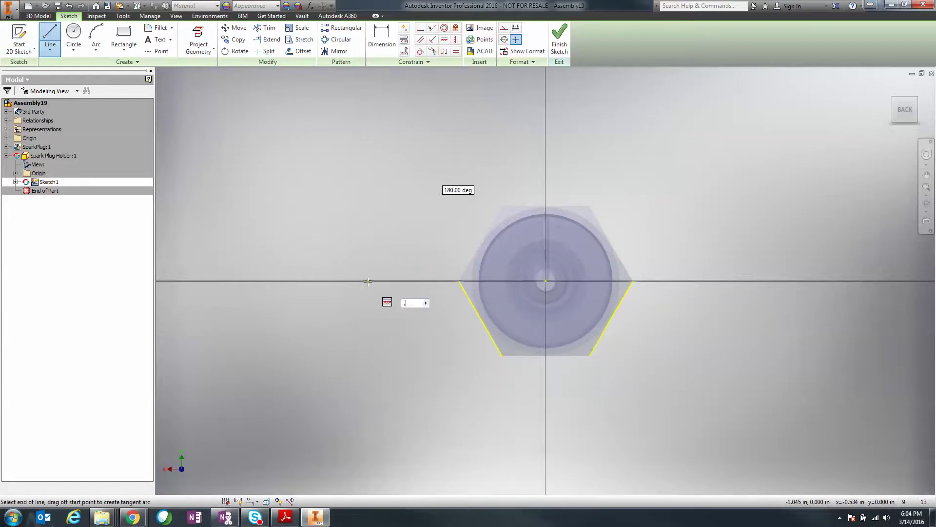
{"action": "key", "text": "Return"}
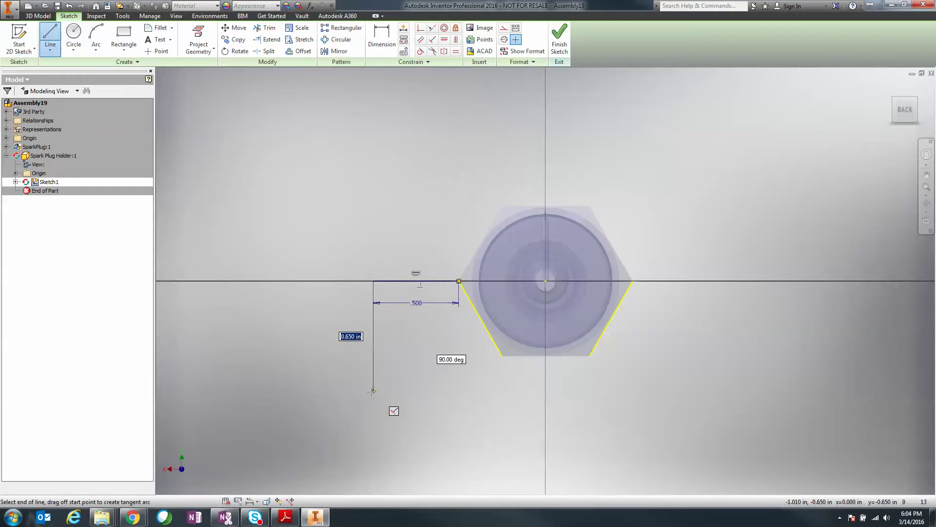
{"action": "type", "text": ".5"}
{"action": "key", "text": "Return"}
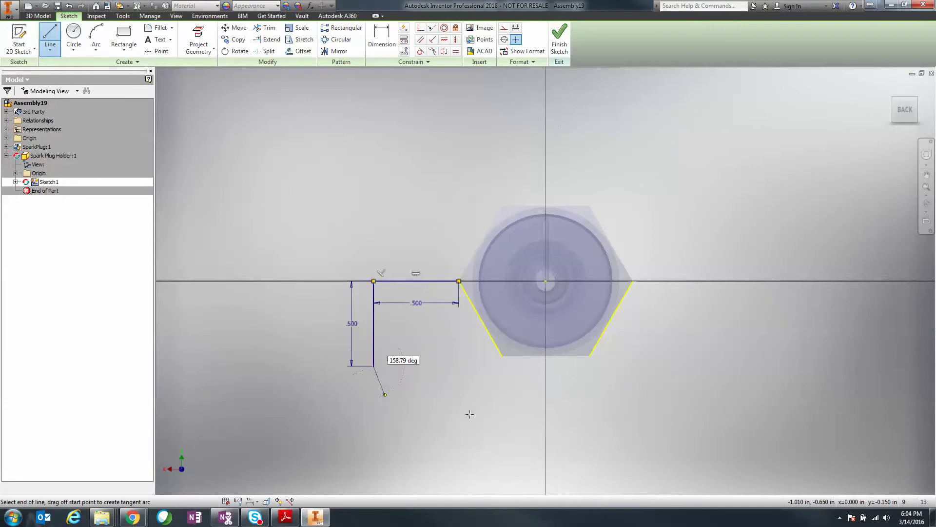
{"action": "key", "text": "Escape"}
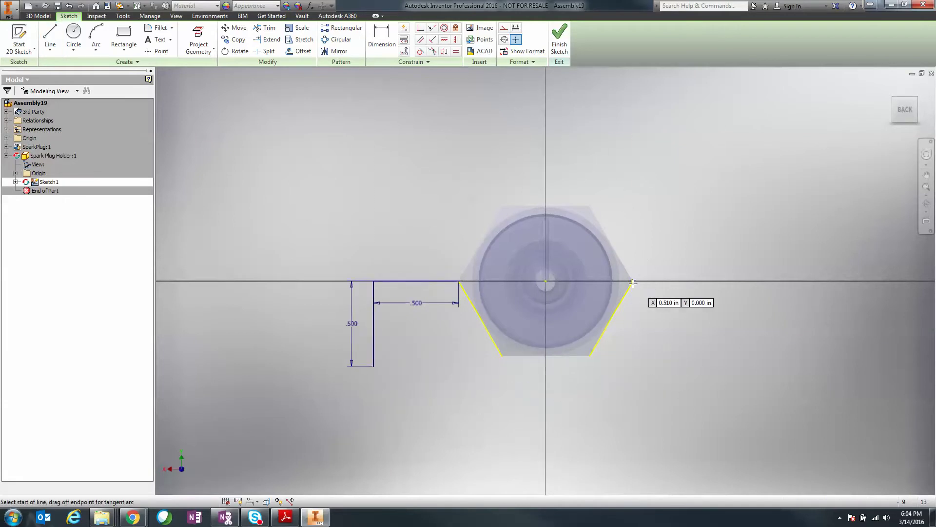
- Sketch matching 0.5 in horizontal and vertical lines from the right projected edge, and close the bottom with a line to the left side
{"action": "left_click", "coordinate": [632, 281]}
{"action": "type", "text": ".5"}
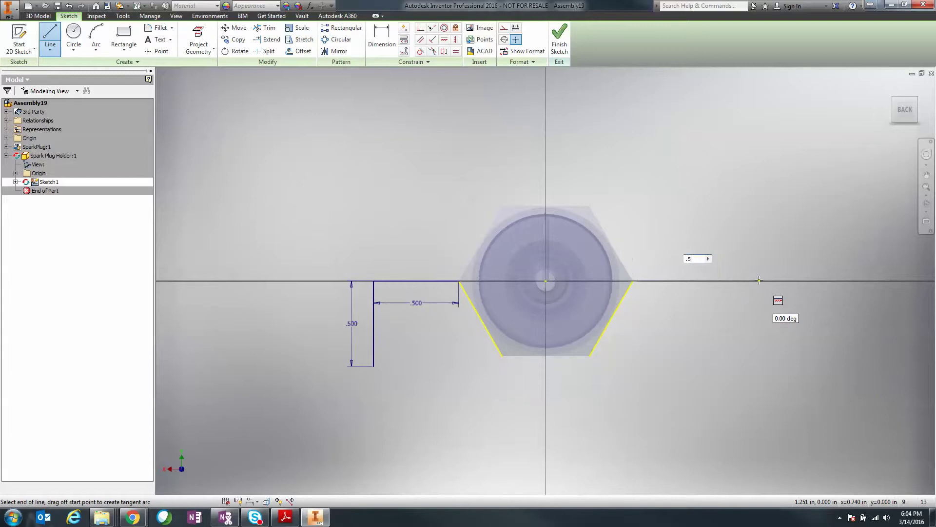
{"action": "key", "text": "Return"}
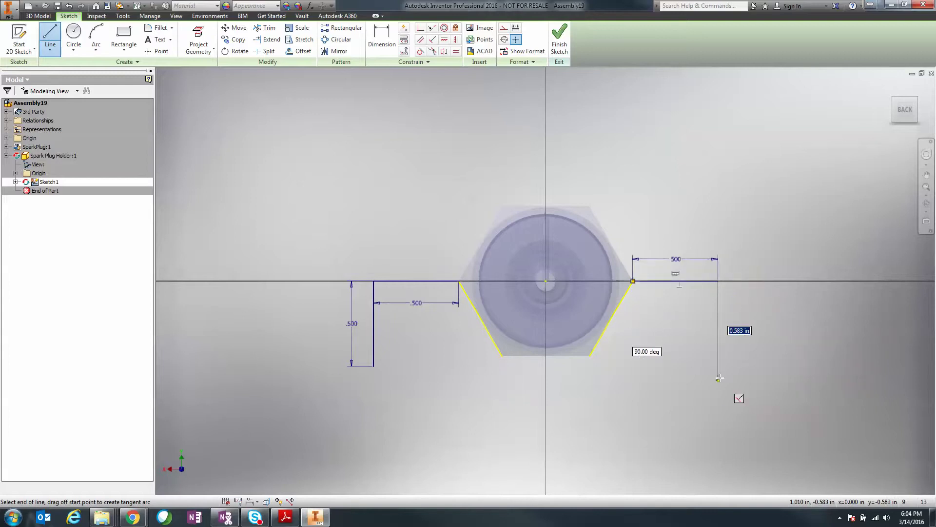
{"action": "type", "text": ".5"}
{"action": "key", "text": "Return"}
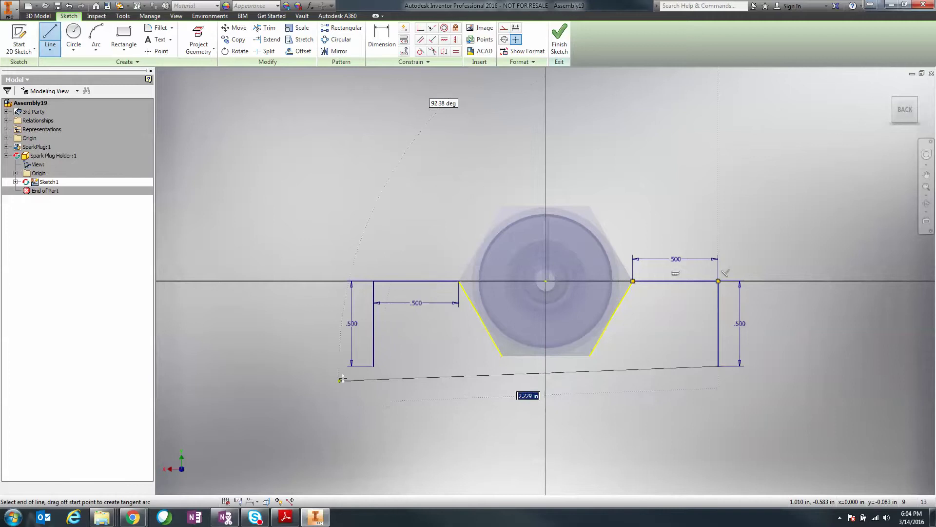
{"action": "left_click", "coordinate": [374, 366]}
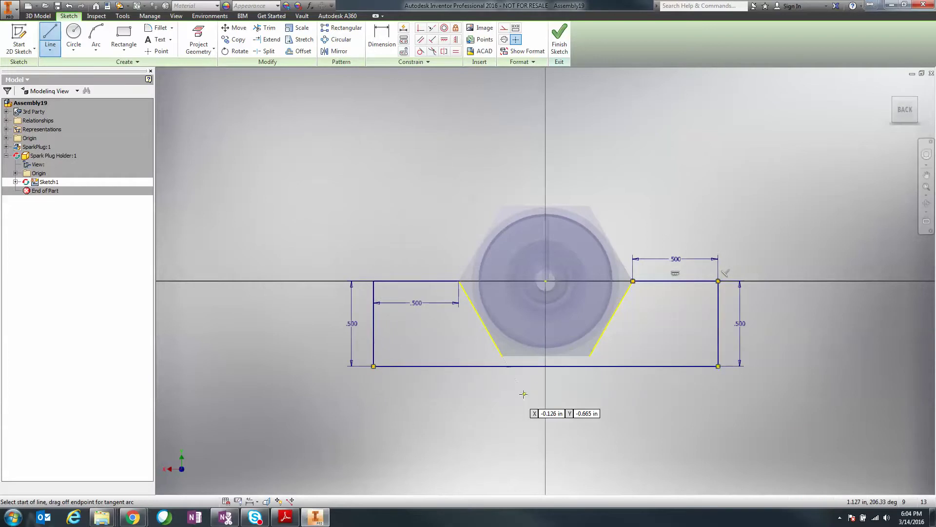
{"action": "key", "text": "Escape"}
- Connect the lower endpoints of the two projected hexagon edges with a line and finish the sketch
{"action": "key", "text": "l"}
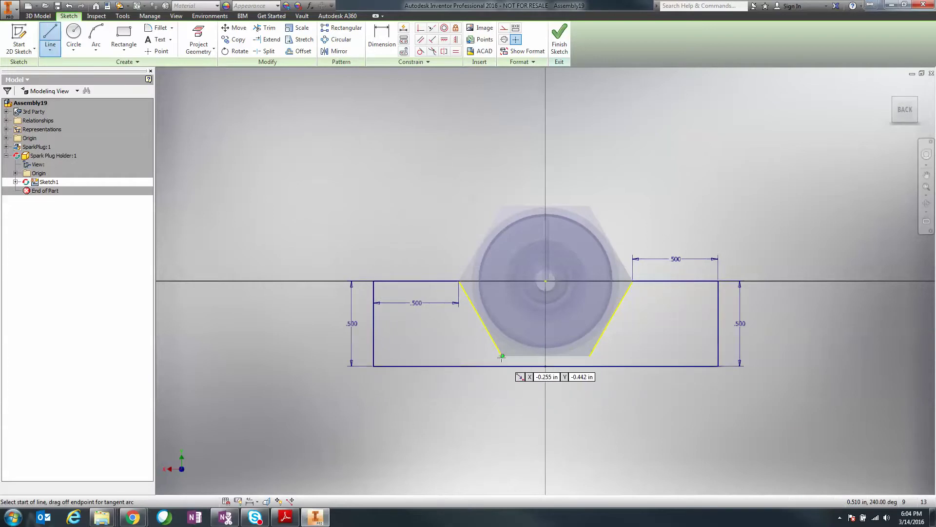
{"action": "left_click", "coordinate": [503, 356]}
{"action": "left_click", "coordinate": [589, 356]}
{"action": "key", "text": "Escape"}
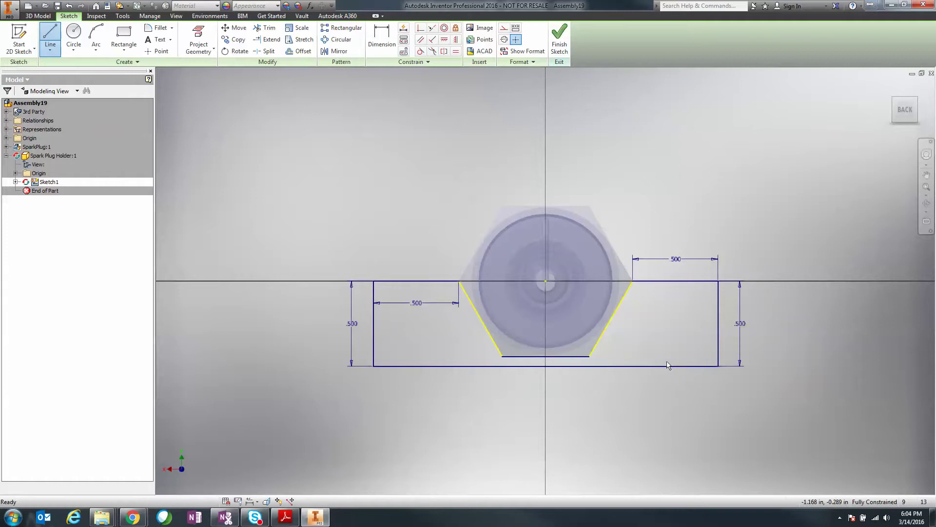
{"action": "left_click", "coordinate": [566, 44]}
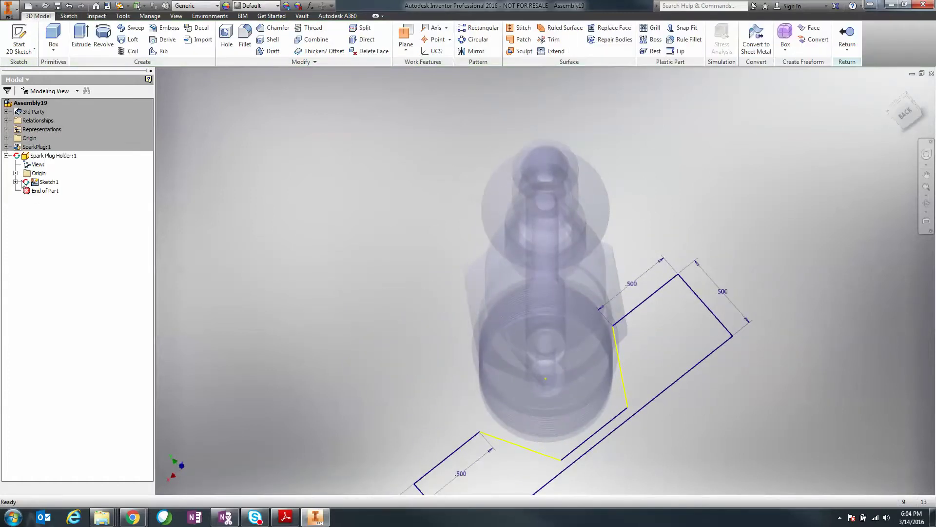
- Expand Sketch1 of the Spark Plug Holder and highlight each of its two projected references in the model
{"action": "left_click", "coordinate": [15, 181]}
{"action": "left_click", "coordinate": [68, 201]}
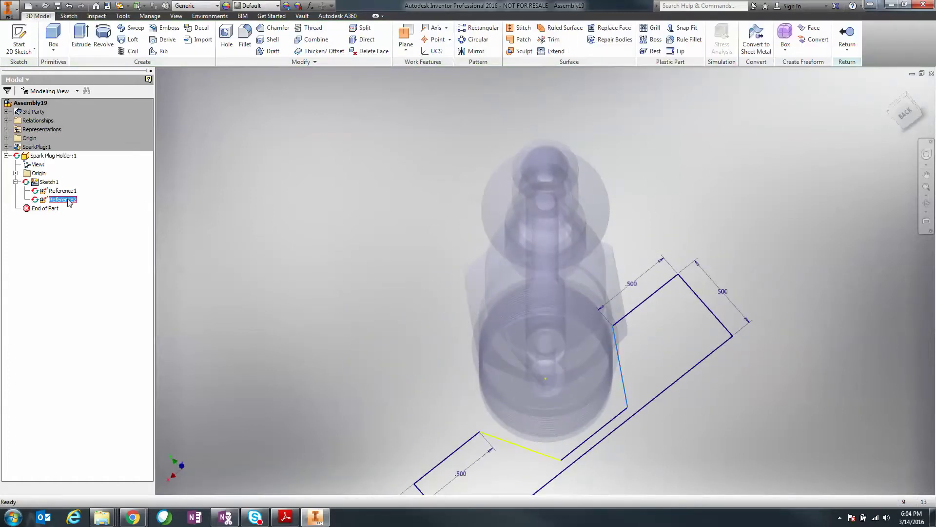
{"action": "key", "text": "Up"}
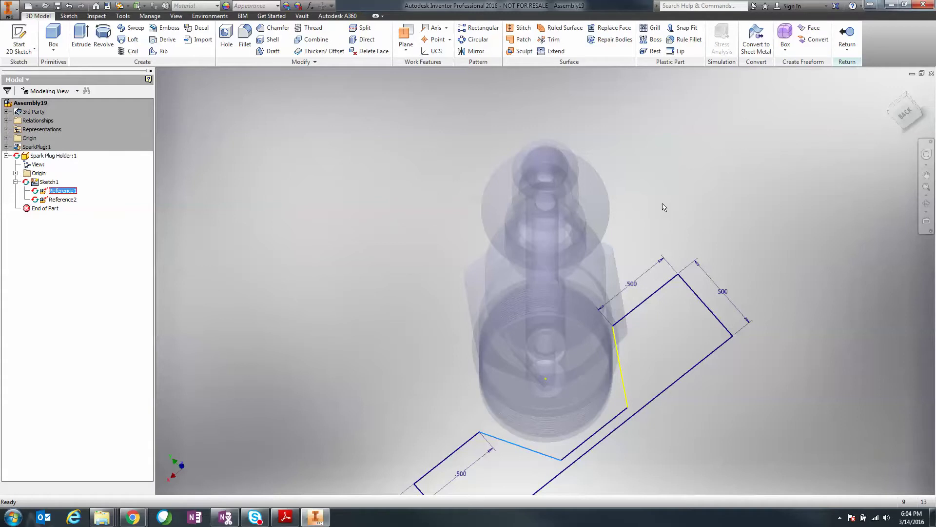
- Extrude the holder profile with the To extent, ending at the end face of the spark plug's terminal tip
{"action": "left_click", "coordinate": [908, 114]}
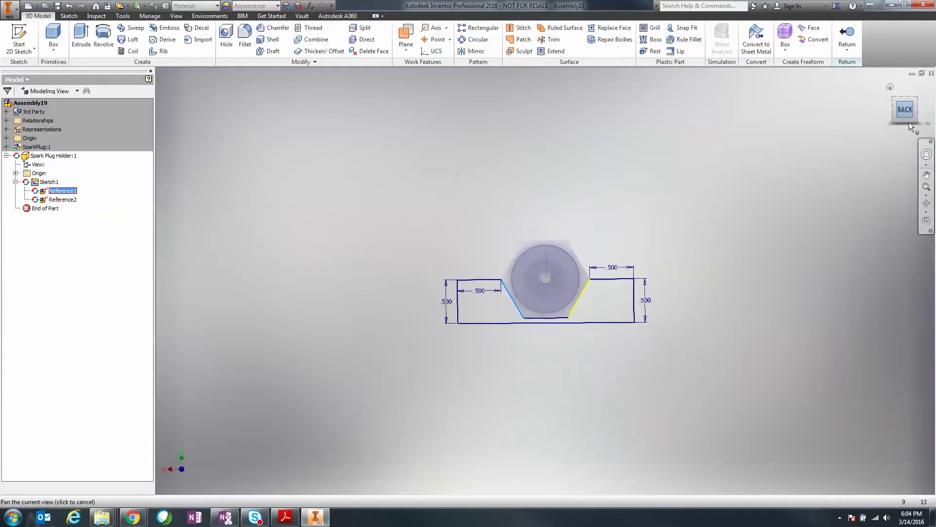
{"action": "left_click", "coordinate": [890, 87]}
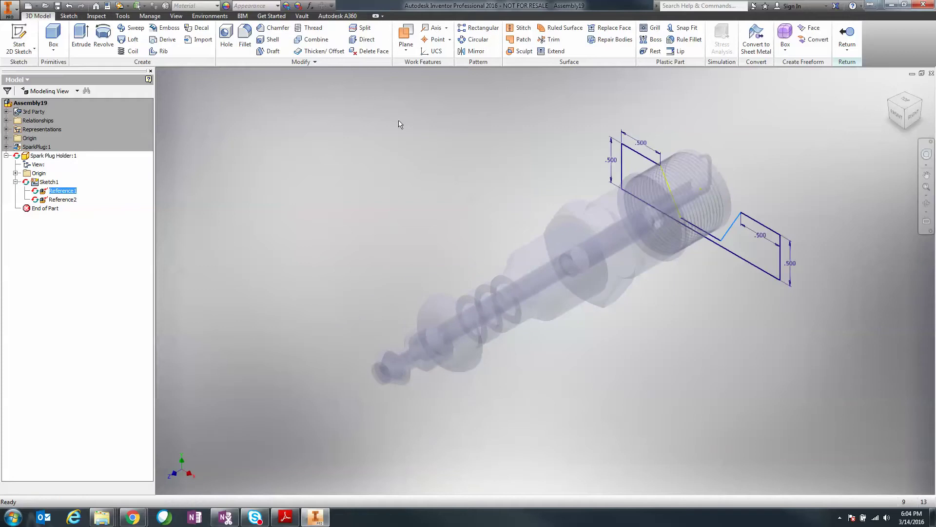
{"action": "left_click", "coordinate": [89, 43]}
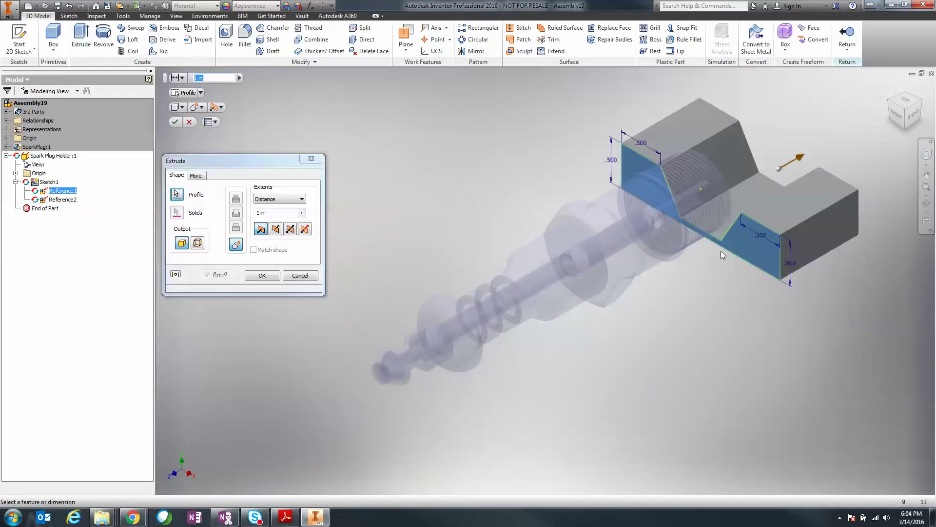
{"action": "left_click", "coordinate": [302, 199]}
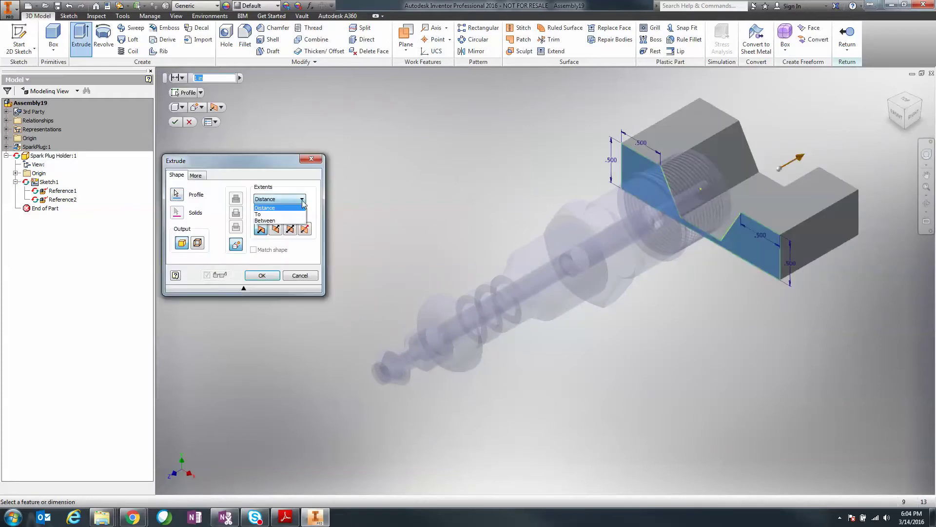
{"action": "left_click", "coordinate": [280, 214]}
{"action": "left_click", "coordinate": [380, 375]}
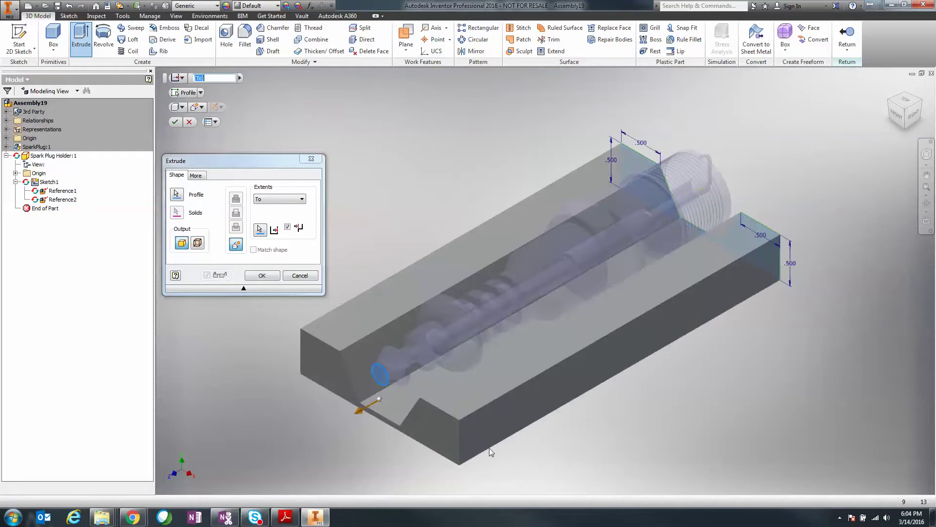
{"action": "left_click", "coordinate": [291, 200]}
{"action": "left_click", "coordinate": [257, 181]}
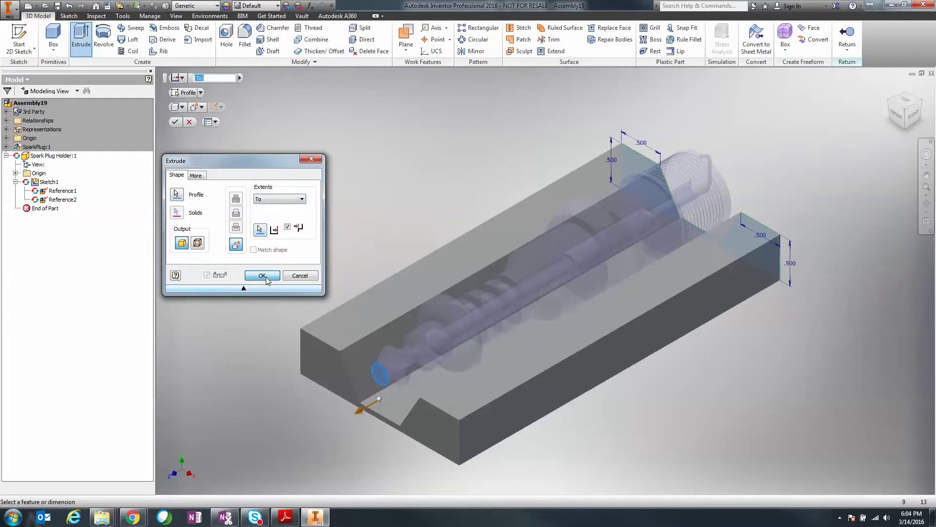
{"action": "left_click", "coordinate": [262, 275]}
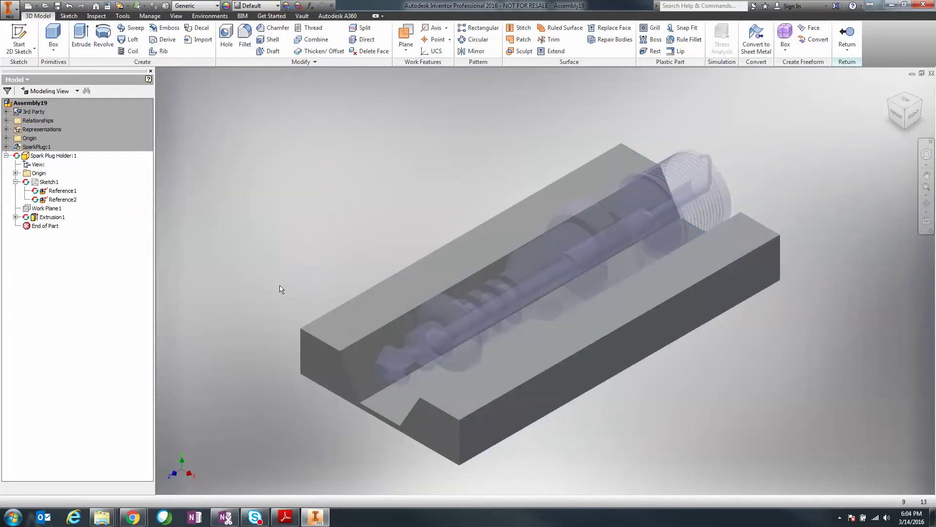
- Return from the holder part to the top-level assembly and expand the SparkPlug component to show its parts
{"action": "left_click", "coordinate": [848, 31]}
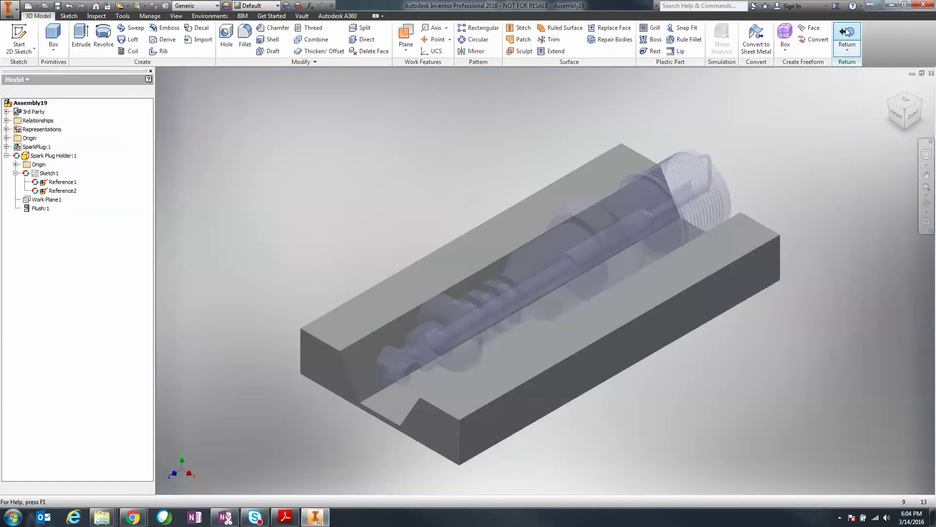
{"action": "left_click", "coordinate": [62, 191]}
{"action": "left_click", "coordinate": [62, 191]}
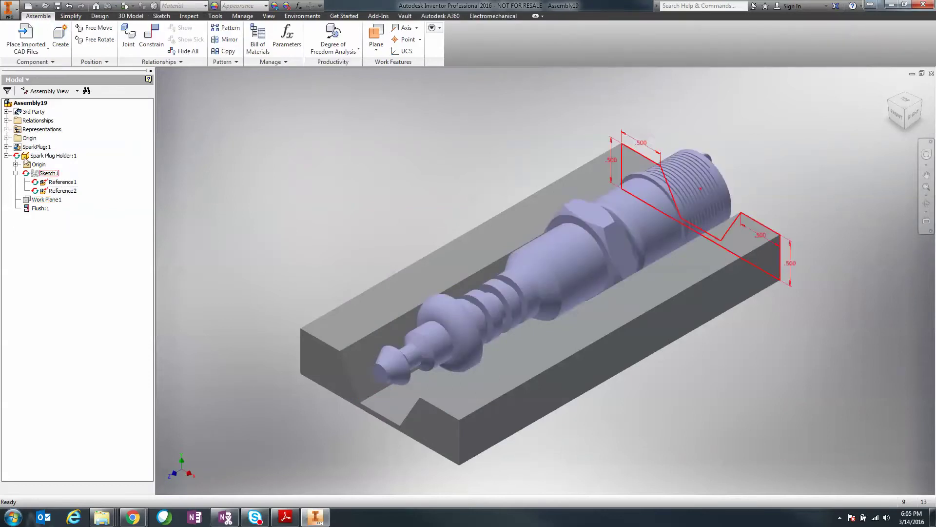
{"action": "left_click", "coordinate": [7, 146]}
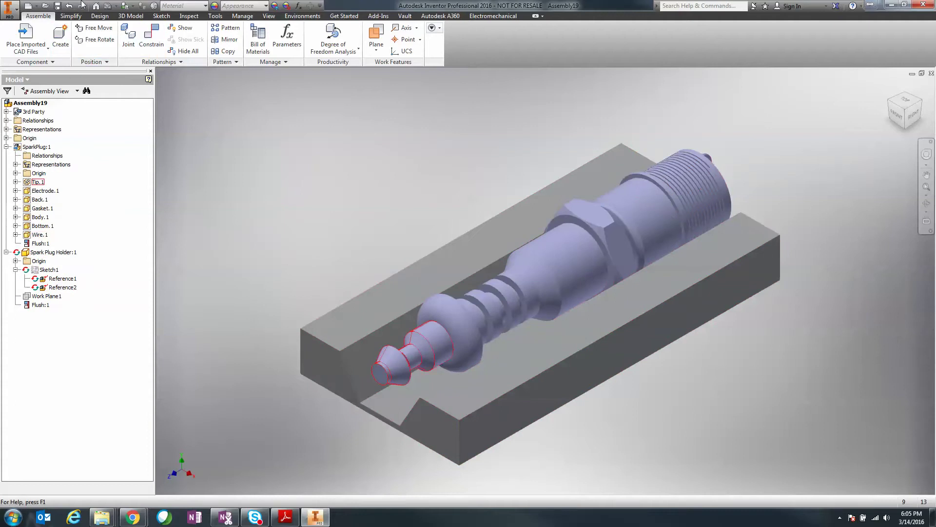
- Save the assembly and its parts as Spark Plug Assembly in the desktop's SparkPlug folder, accepting the location outside the active project
{"action": "left_click", "coordinate": [57, 6]}
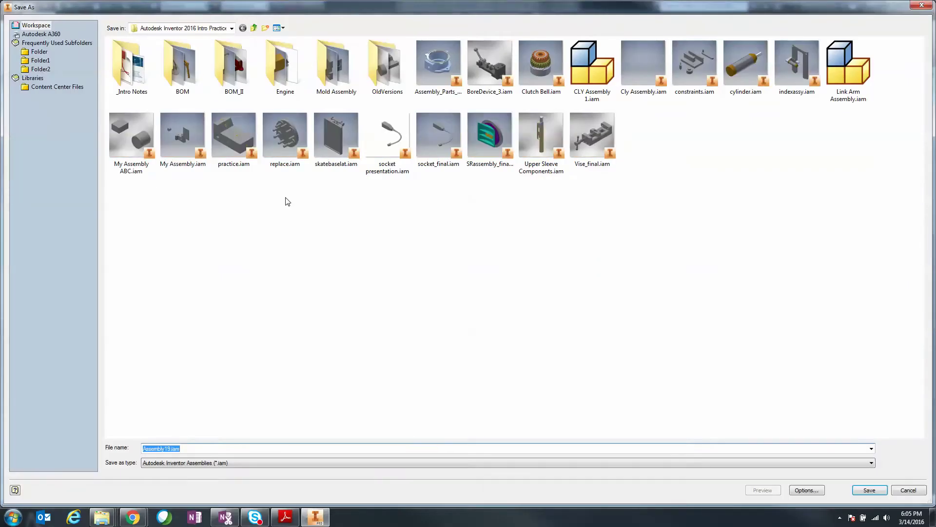
{"action": "left_click", "coordinate": [210, 27]}
{"action": "left_click", "coordinate": [149, 36]}
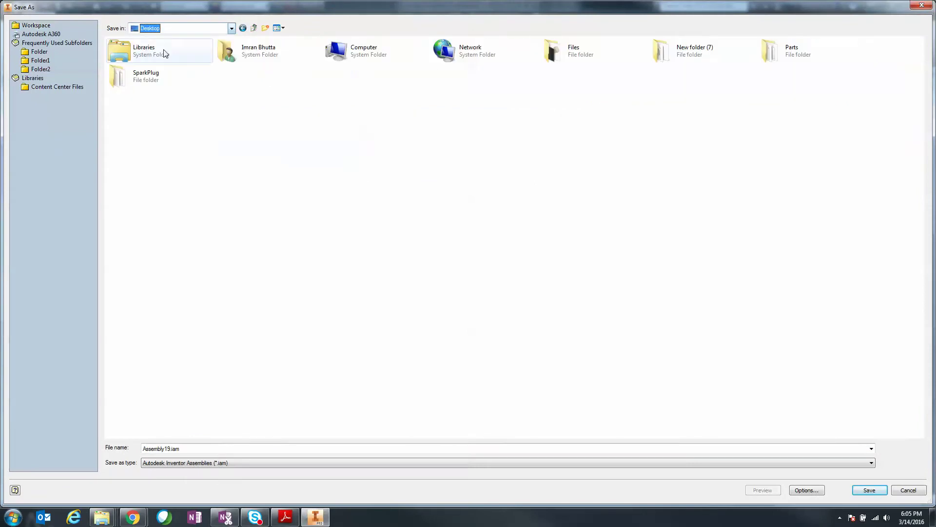
{"action": "double_click", "coordinate": [155, 87]}
{"action": "double_click", "coordinate": [192, 449]}
{"action": "type", "text": "S"}
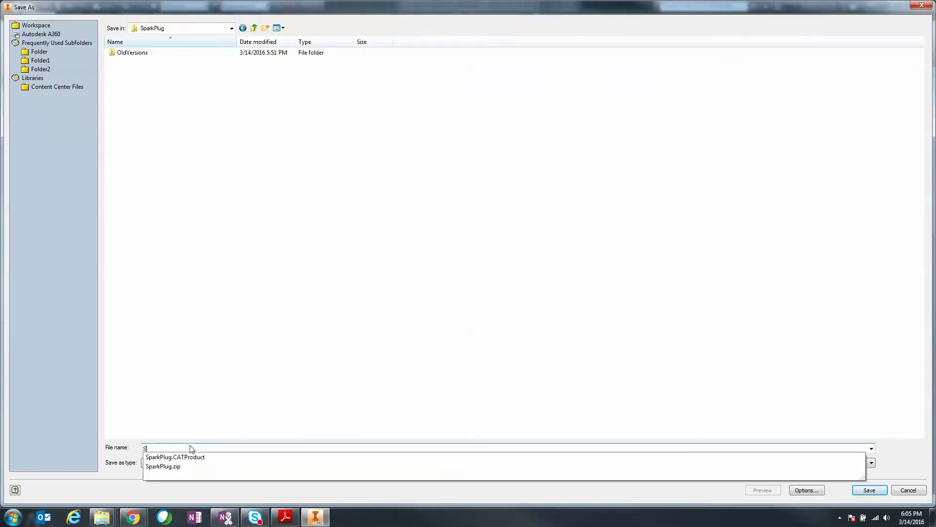
{"action": "type", "text": "park Plug As"}
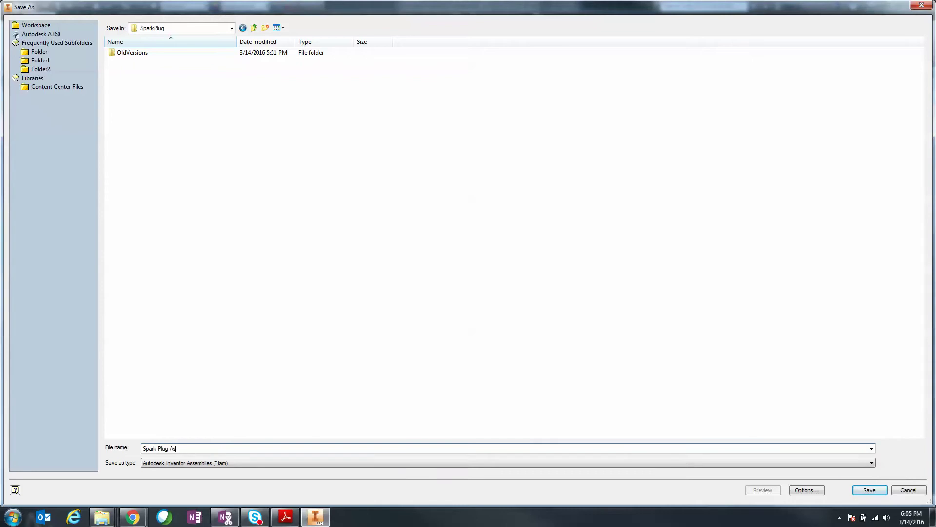
{"action": "type", "text": "sembly"}
{"action": "left_click", "coordinate": [870, 490]}
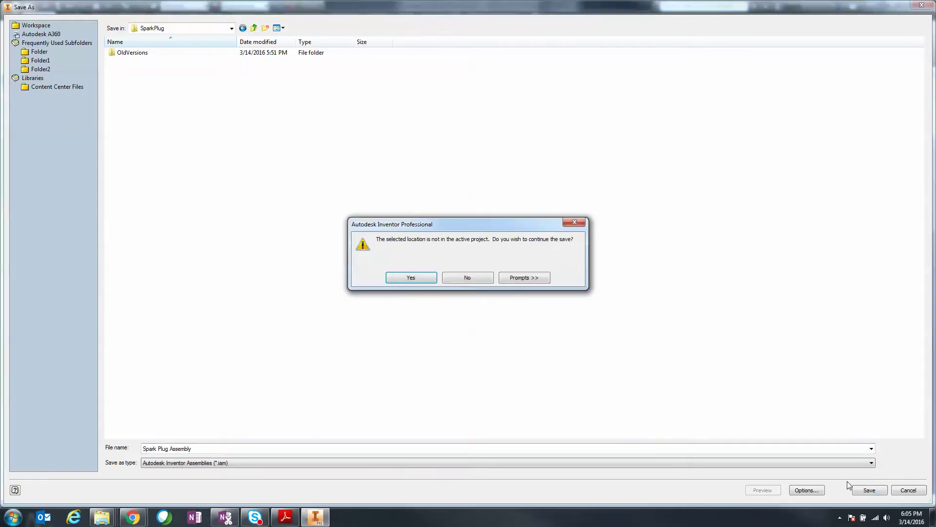
{"action": "left_click", "coordinate": [427, 279]}
{"action": "key", "text": "Return"}
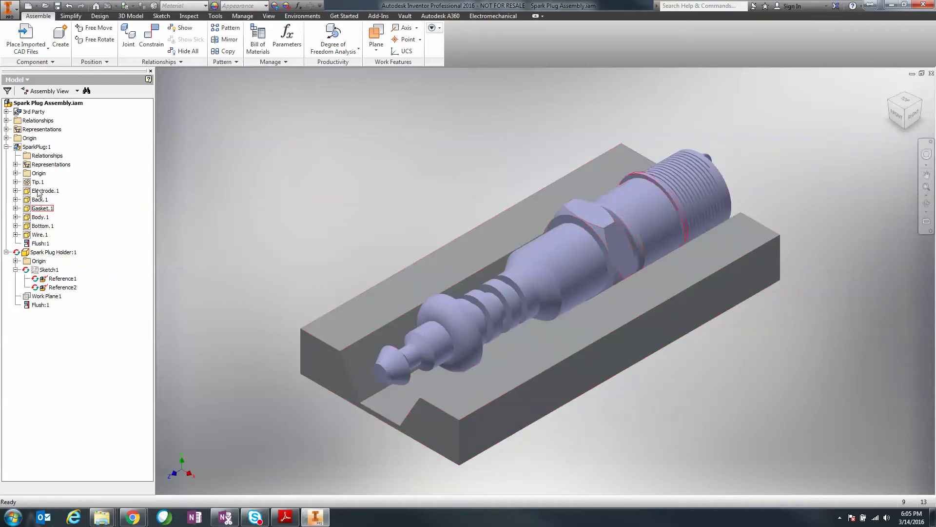
- Highlight the spark plug's Body component briefly, and switch to Windows Explorer with the desktop's SparkPlug folder open
{"action": "left_click", "coordinate": [40, 217]}
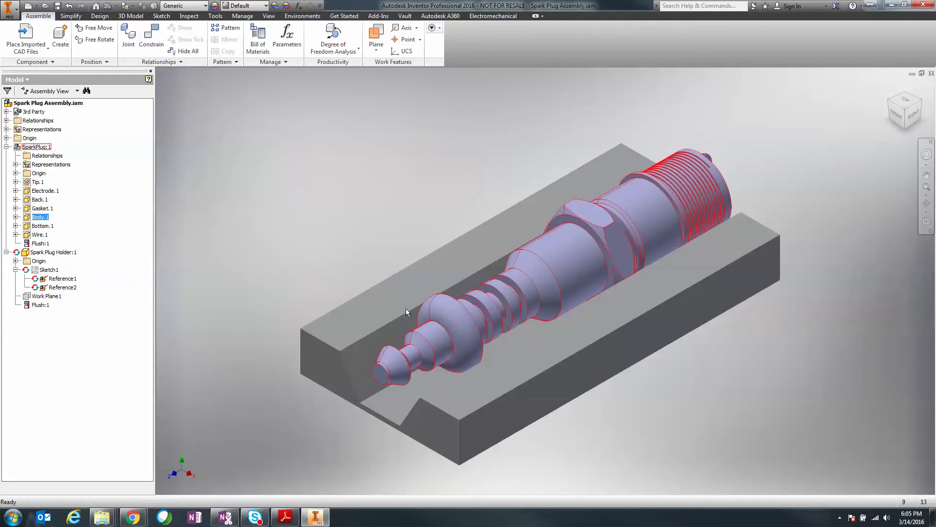
{"action": "left_click", "coordinate": [324, 186]}
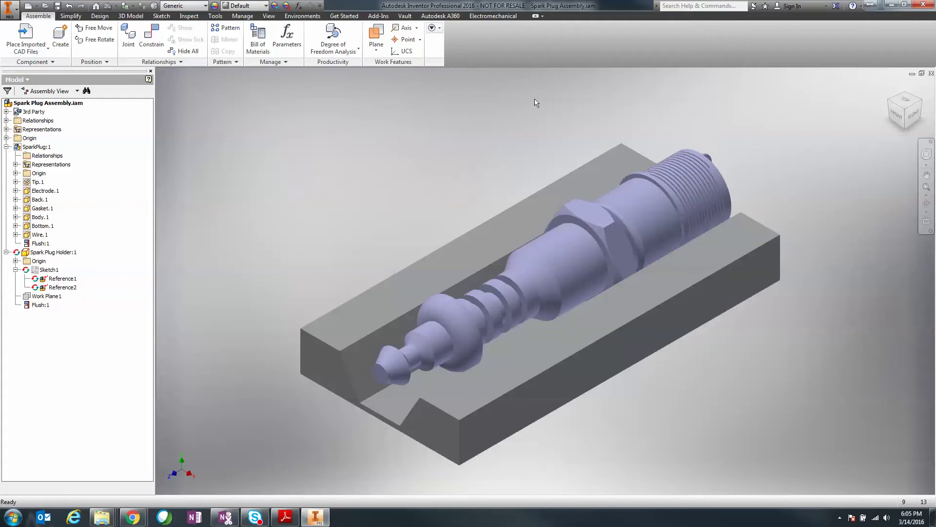
{"action": "left_click", "coordinate": [892, 5]}
{"action": "left_click", "coordinate": [894, 7]}
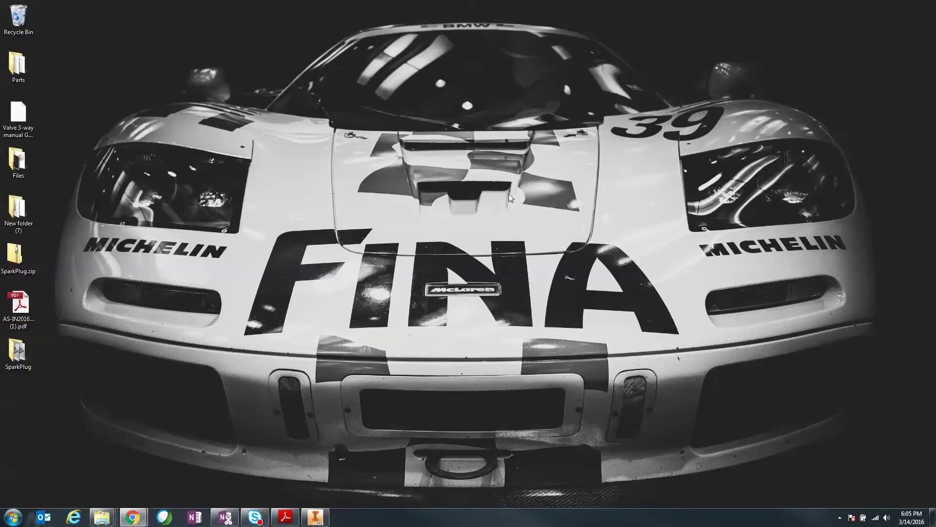
{"action": "double_click", "coordinate": [20, 361]}
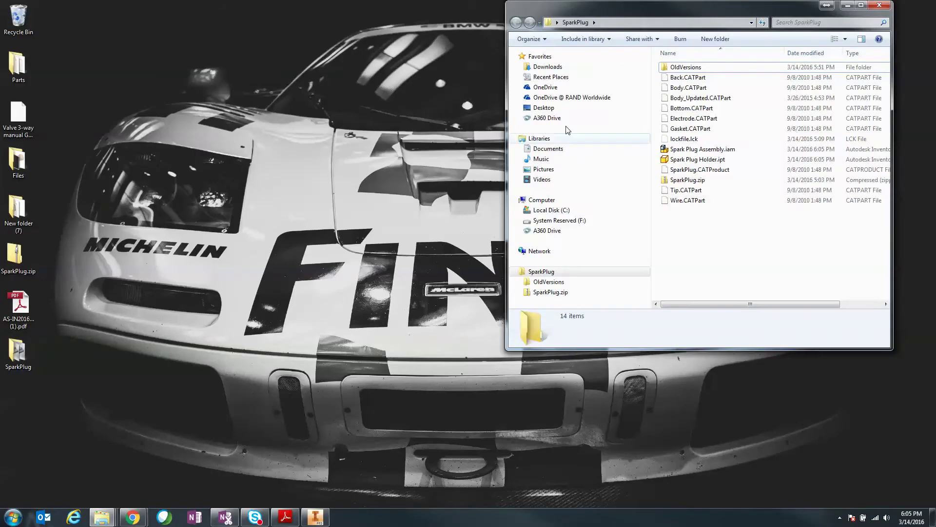
- Maximize the SparkPlug folder window and delete the original Body.CATPart file
{"action": "double_click", "coordinate": [731, 9]}
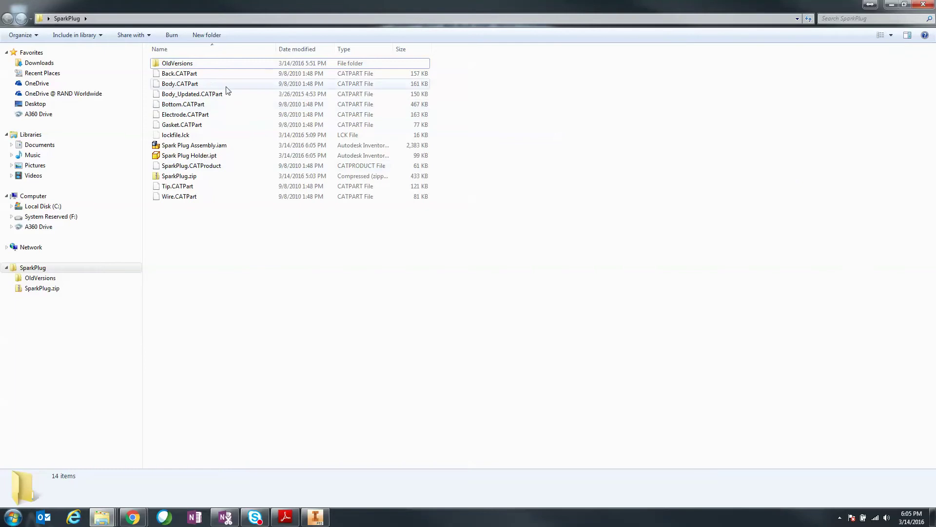
{"action": "left_click", "coordinate": [180, 98]}
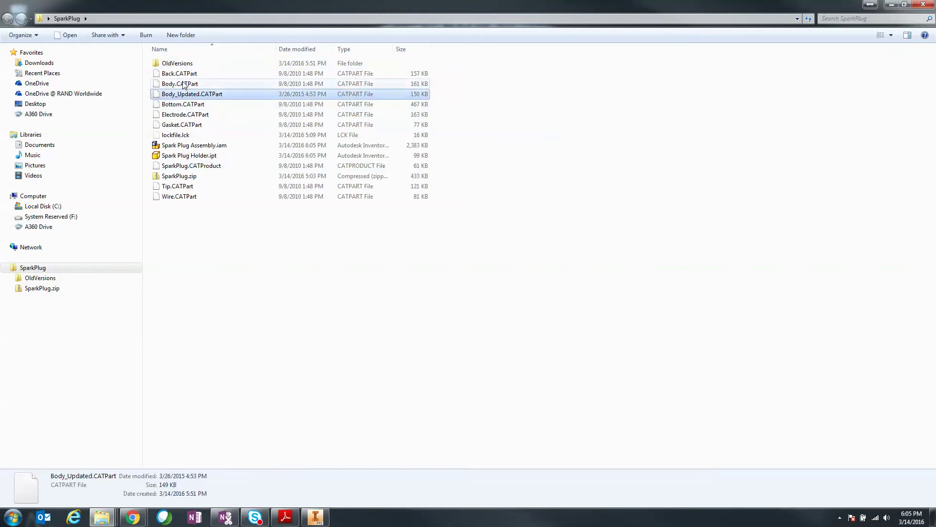
{"action": "left_click", "coordinate": [184, 85]}
{"action": "left_click", "coordinate": [178, 94]}
{"action": "left_click", "coordinate": [197, 85]}
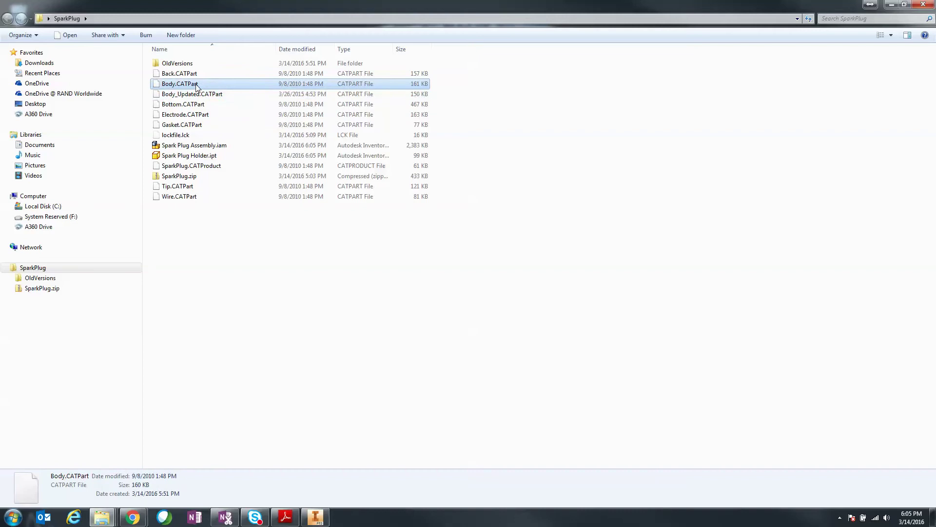
{"action": "key", "text": "Delete"}
{"action": "key", "text": "Return"}
- Rename Body_Updated.CATPart as Body.CATPart so it takes the place of the deleted body file
{"action": "right_click", "coordinate": [198, 87]}
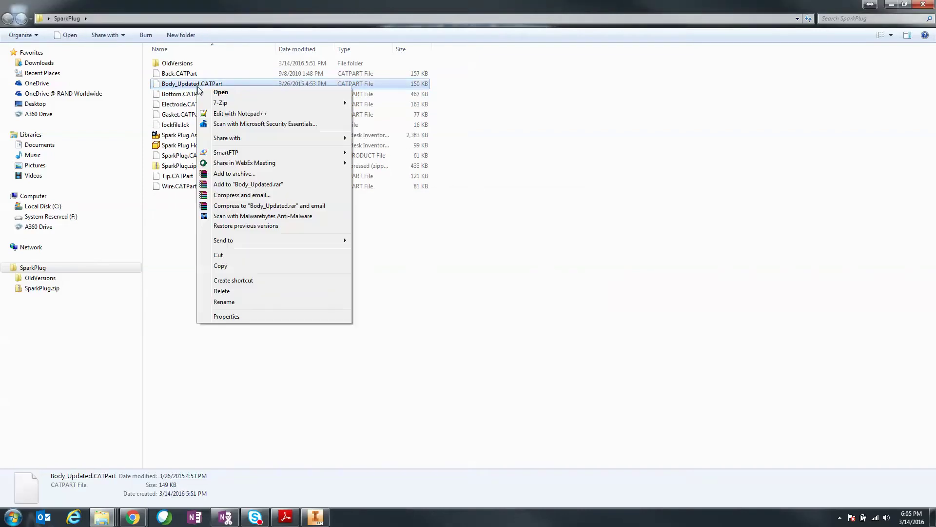
{"action": "left_click", "coordinate": [230, 302]}
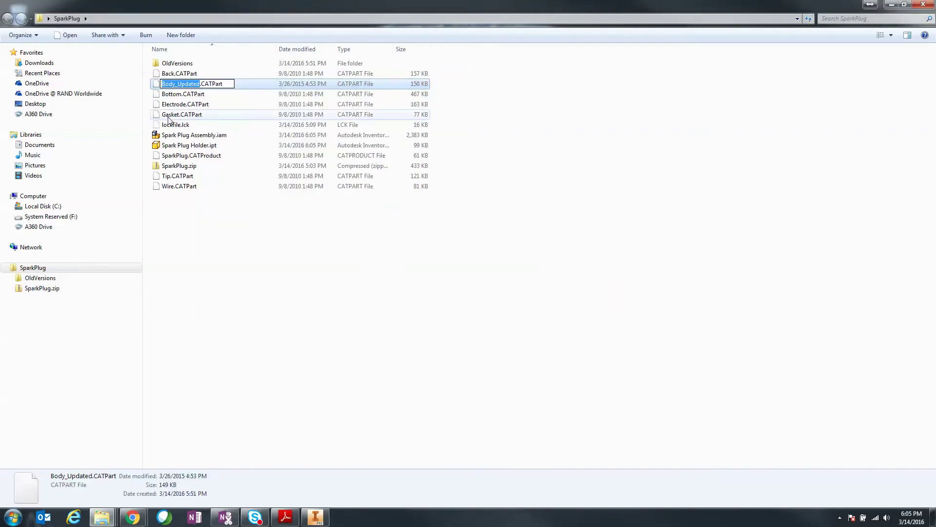
{"action": "key", "text": "Right"}
{"action": "key", "text": "BackSpace"}
{"action": "key", "text": "BackSpace"}
{"action": "key", "text": "BackSpace"}
{"action": "key", "text": "BackSpace"}
{"action": "key", "text": "BackSpace"}
{"action": "key", "text": "BackSpace"}
{"action": "key", "text": "BackSpace"}
{"action": "key", "text": "BackSpace"}
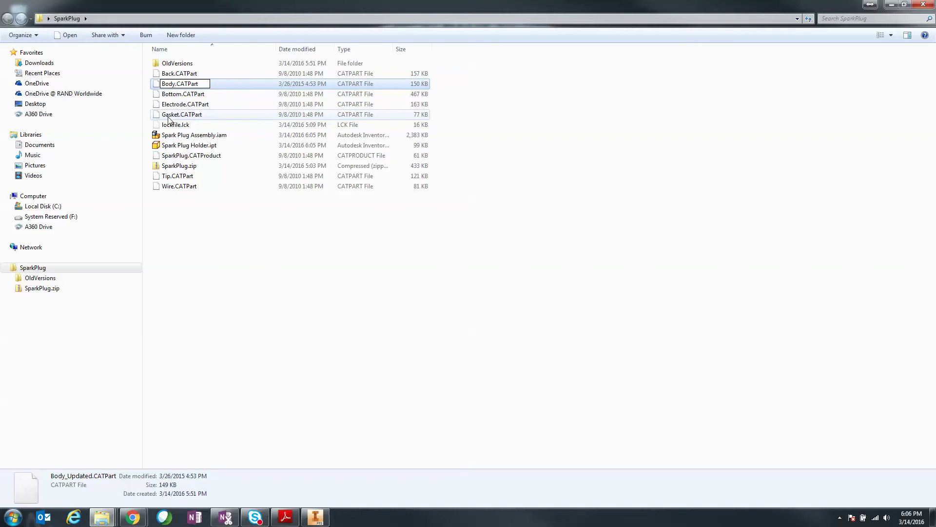
{"action": "key", "text": "Return"}
{"action": "left_click", "coordinate": [373, 228]}
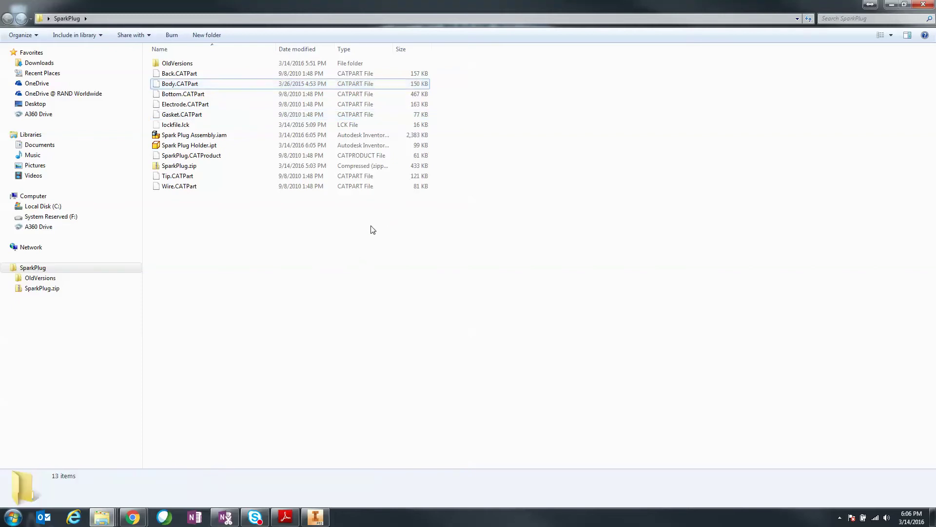
- Switch back to Inventor and update the Spark Plug Assembly to bring in the replaced CATIA body
{"action": "left_click", "coordinate": [322, 521]}
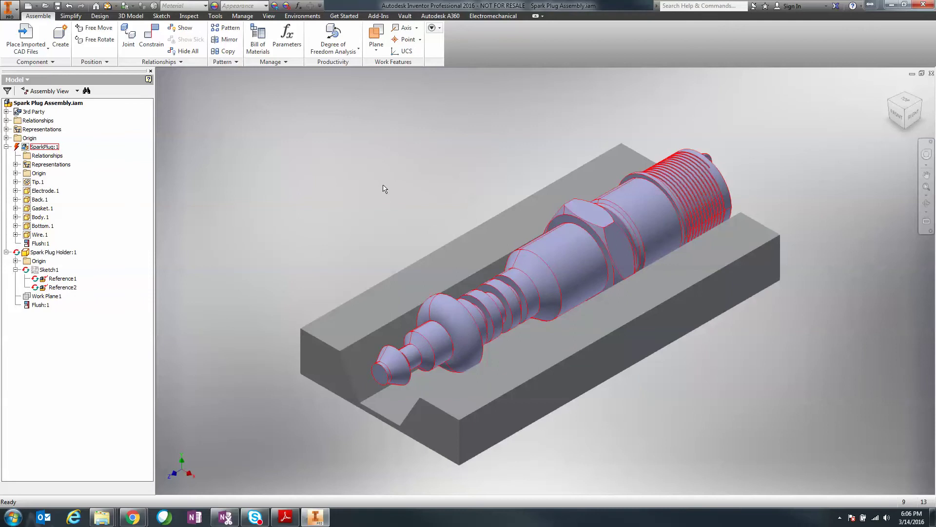
{"action": "left_click", "coordinate": [107, 6]}
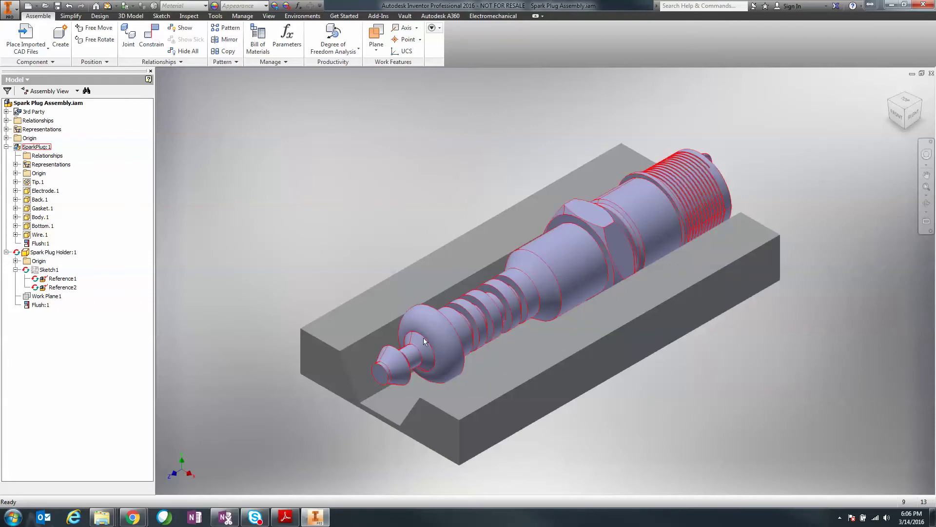